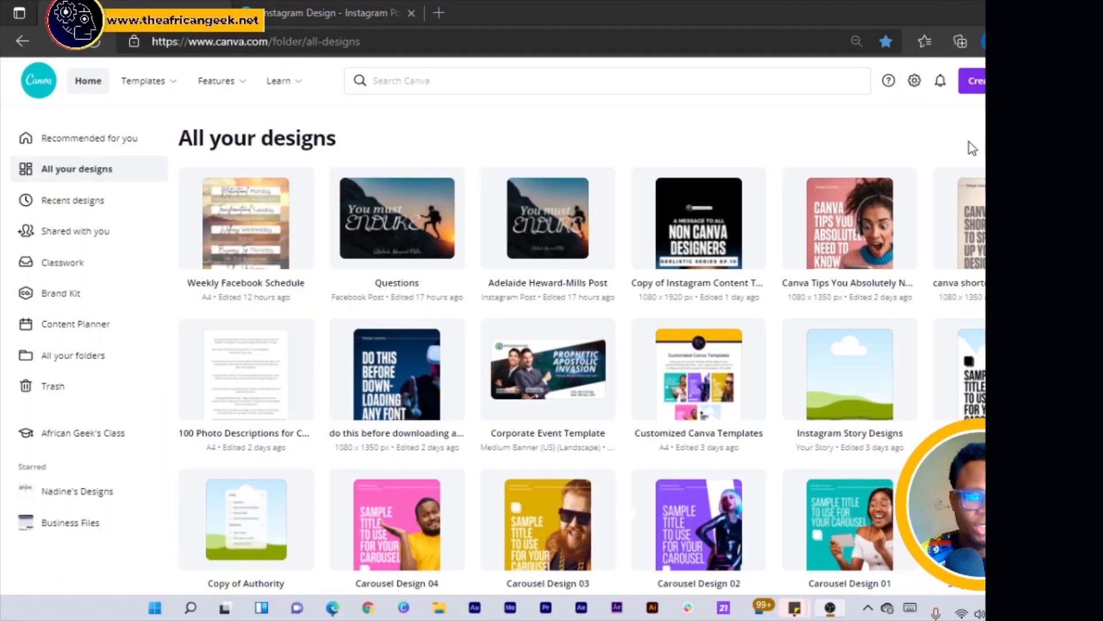
# Search the design types available for a new design for "instagram"
pyautogui.click(996, 83)
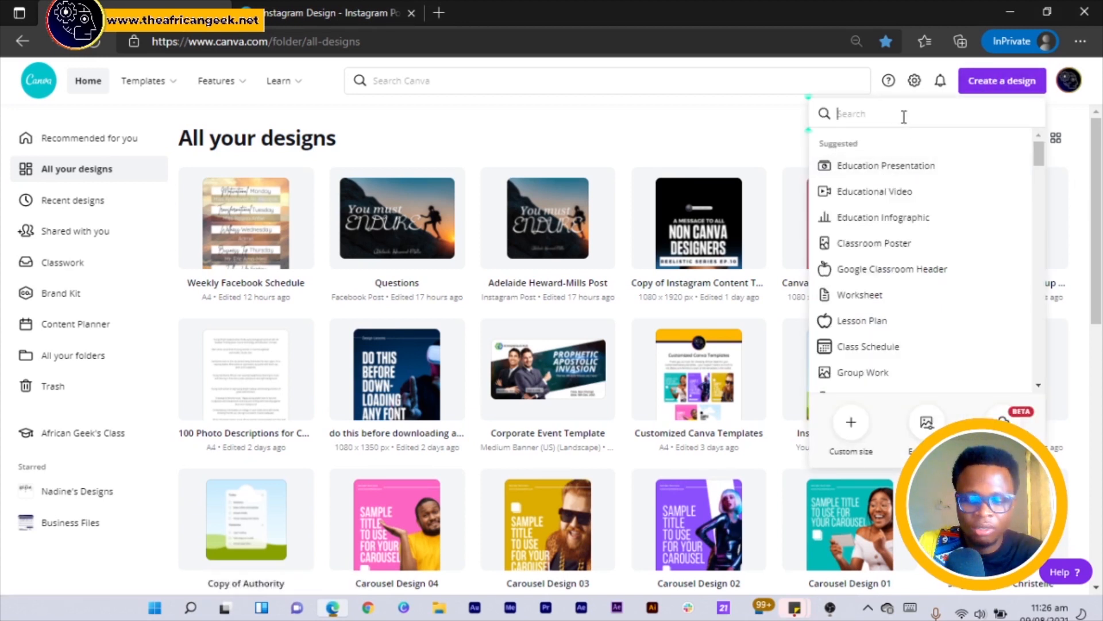
pyautogui.write('instagram')
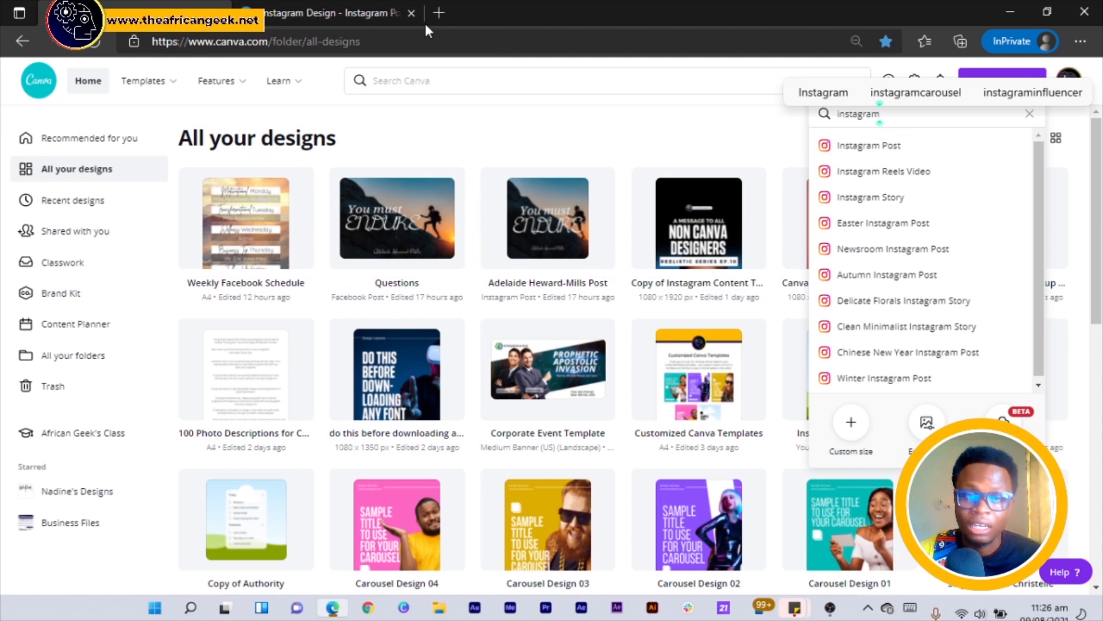
# Switch to the already open Instagram Design and add a blank second page after the finished mockup
pyautogui.click(290, 10)
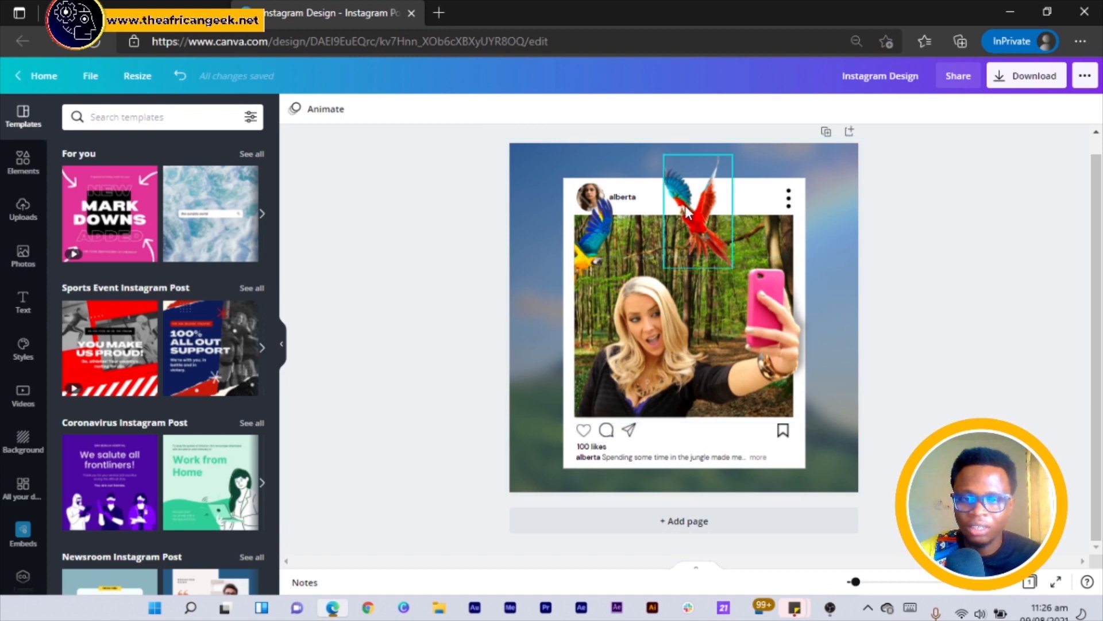
pyautogui.click(850, 133)
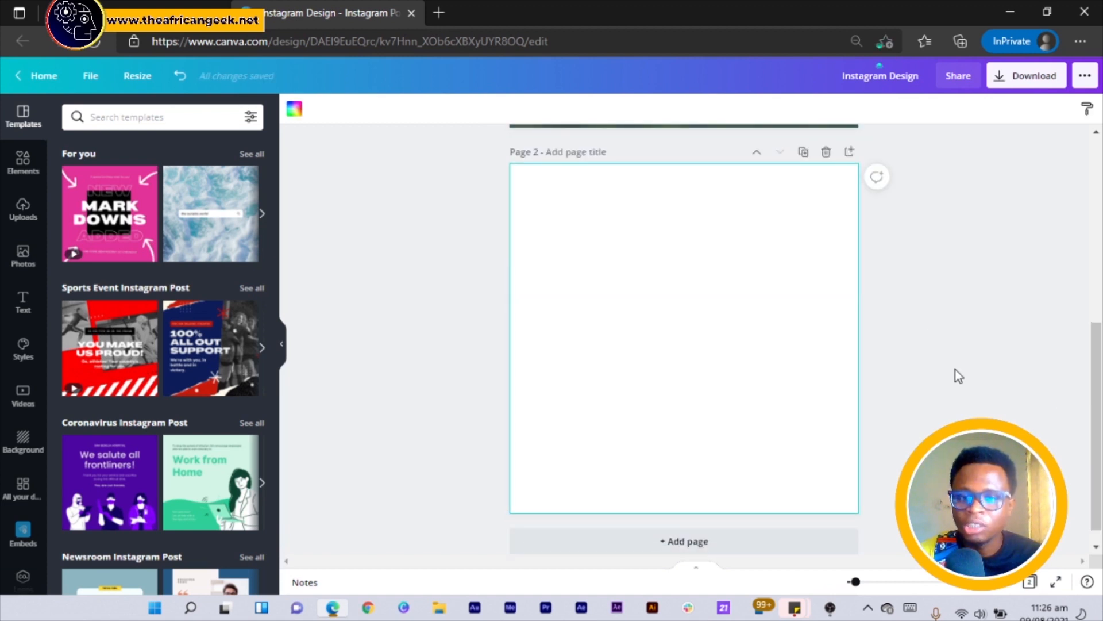
# Shift the blue overlay aside on page 1 and copy the blurred rainbow landscape onto page 2 as its background
pyautogui.scroll(2, 957, 371)
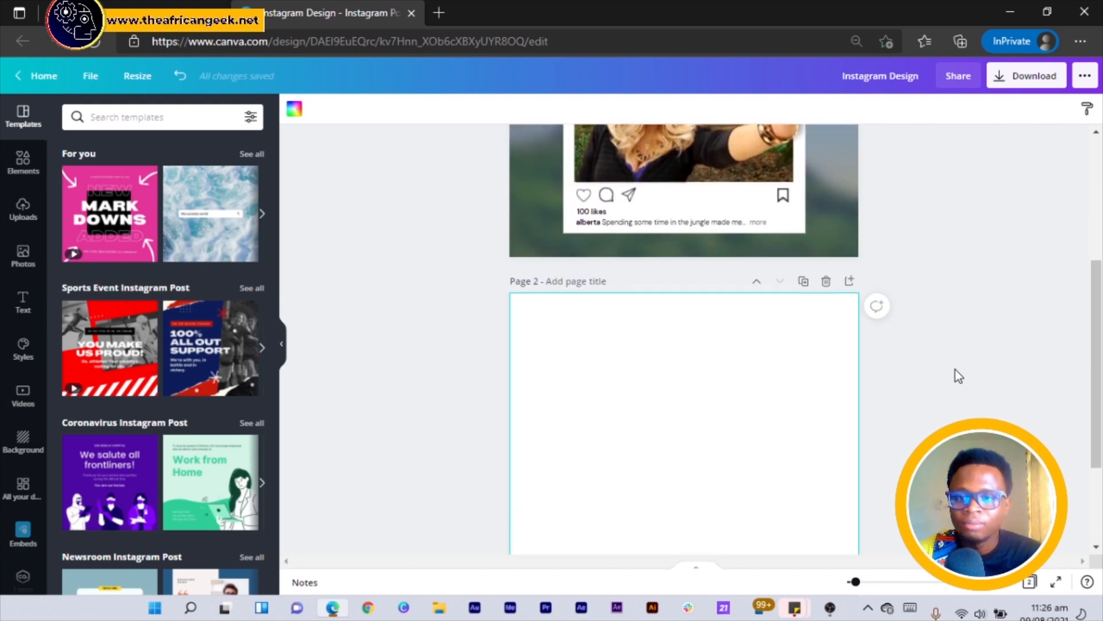
pyautogui.moveTo(851, 250); pyautogui.dragTo(789, 219)
pyautogui.scroll(2, 858, 318)
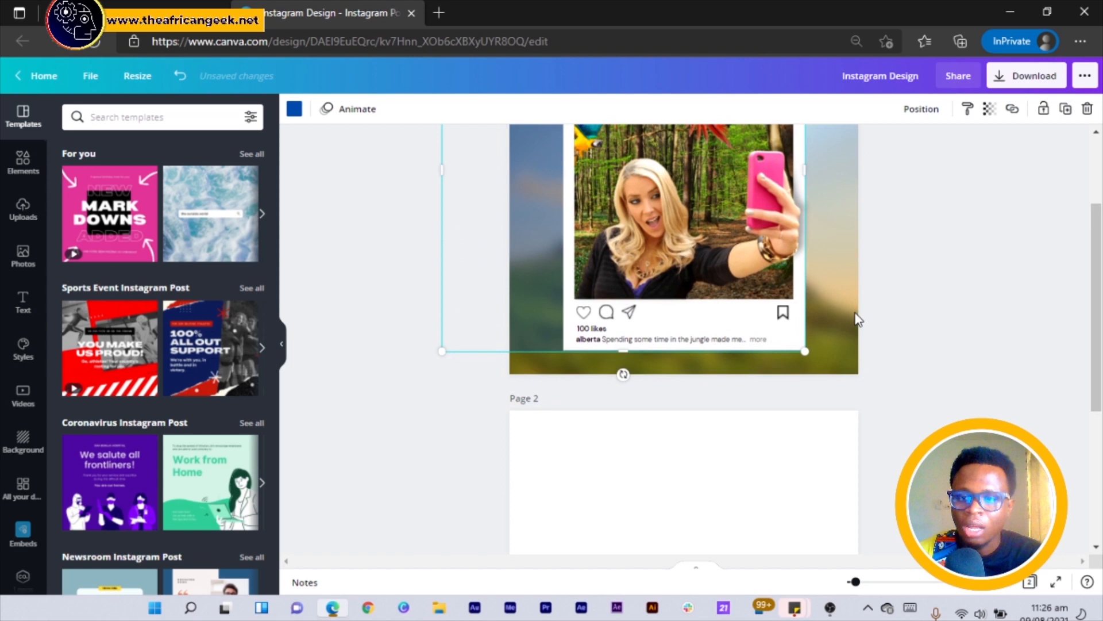
pyautogui.click(843, 286)
pyautogui.scroll(-2, 845, 290)
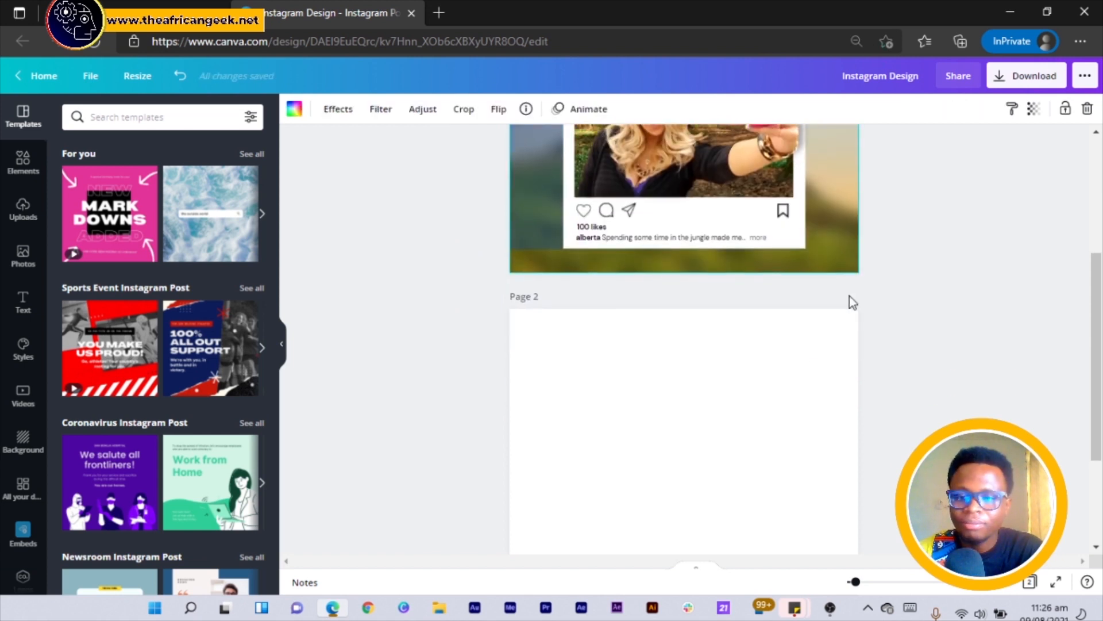
pyautogui.hotkey('ctrl', 'v')
pyautogui.scroll(-2, 755, 393)
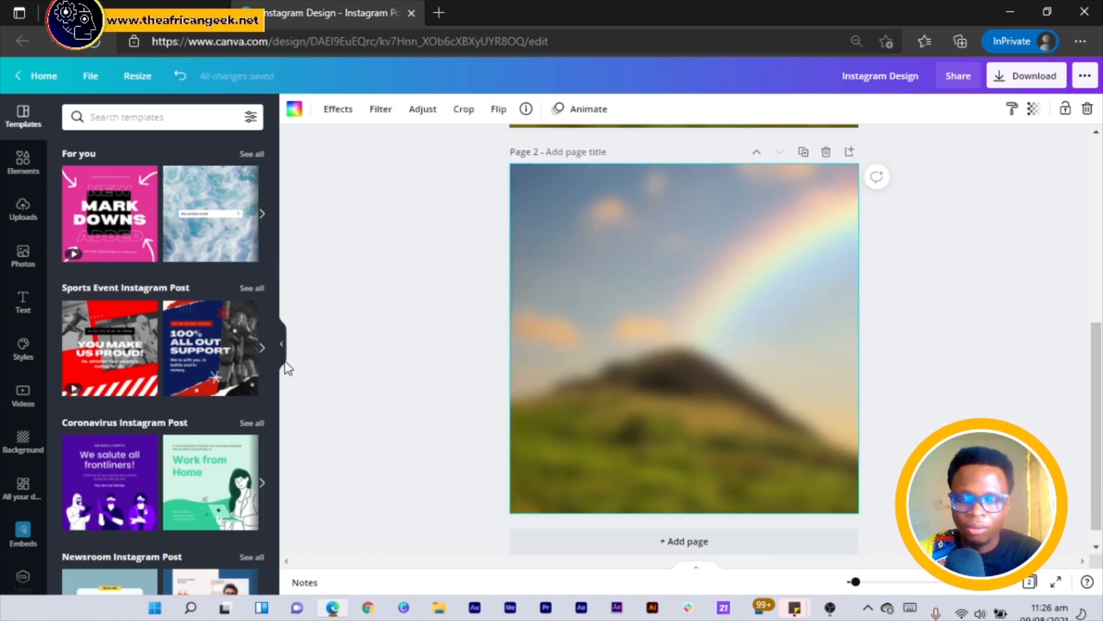
# Examine the blur setting among the image adjustments of page 2's background
pyautogui.click(26, 258)
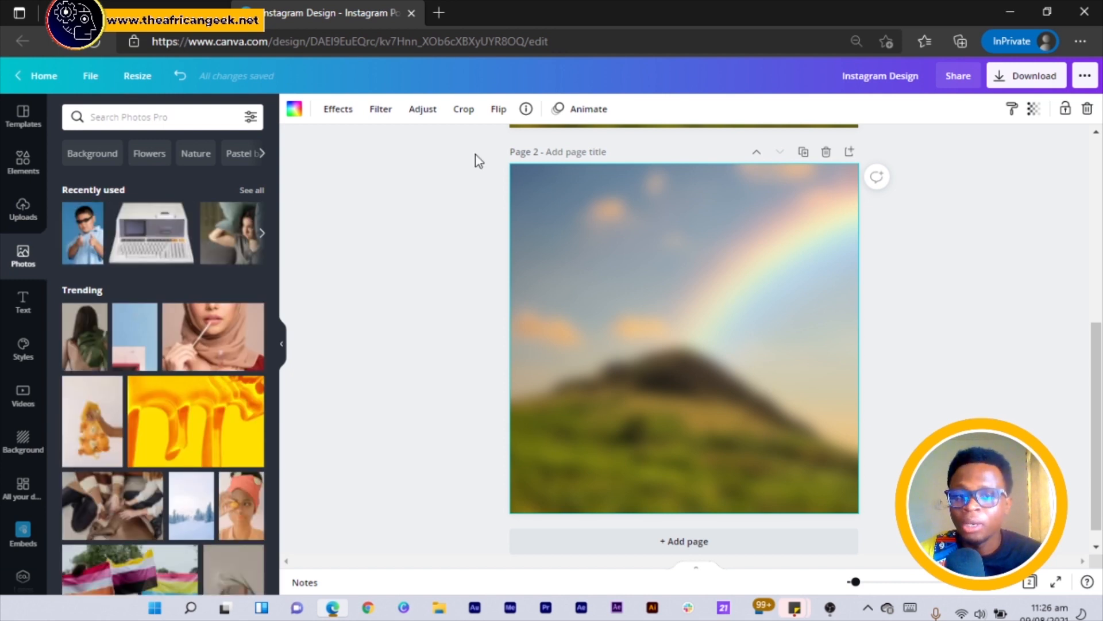
pyautogui.click(421, 110)
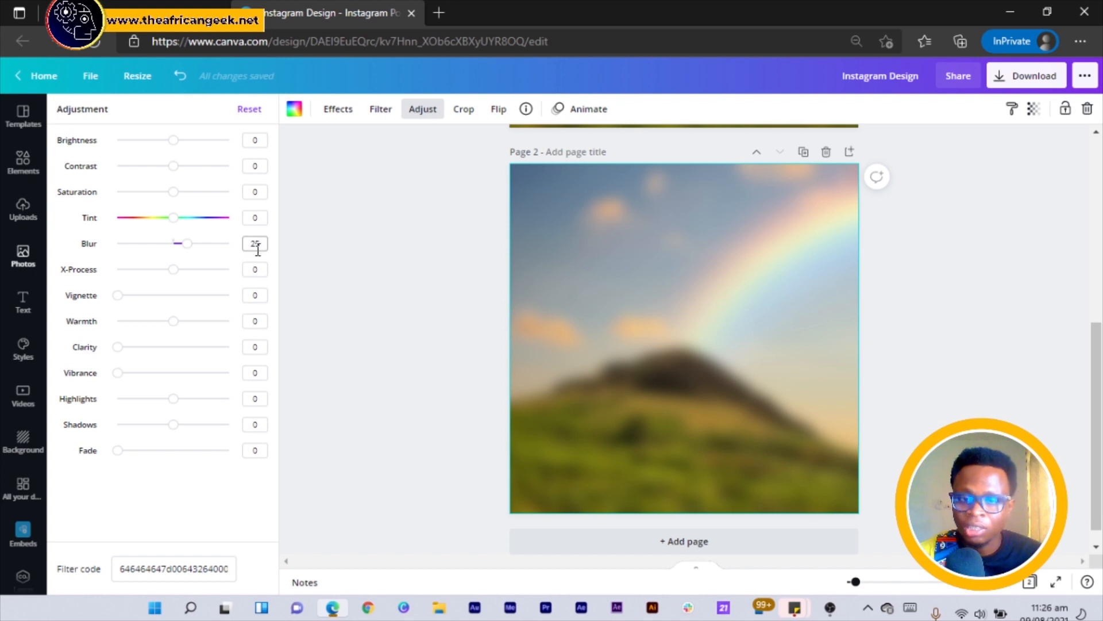
# Copy the transparent blue square from page 1 onto page 2 and position it over the whole background
pyautogui.scroll(3, 665, 357)
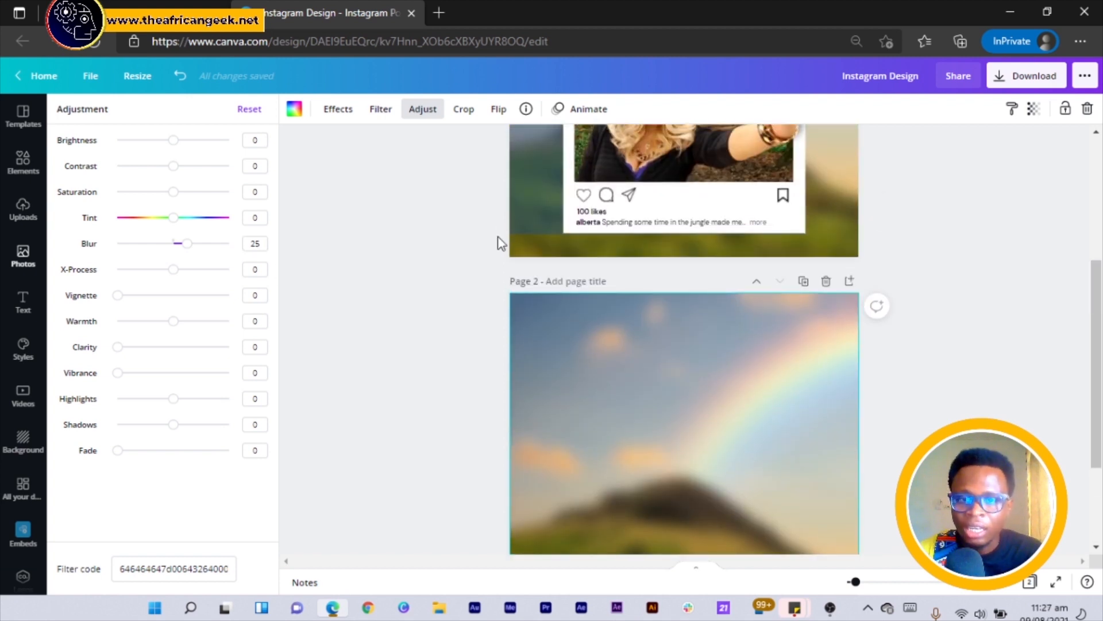
pyautogui.click(519, 221)
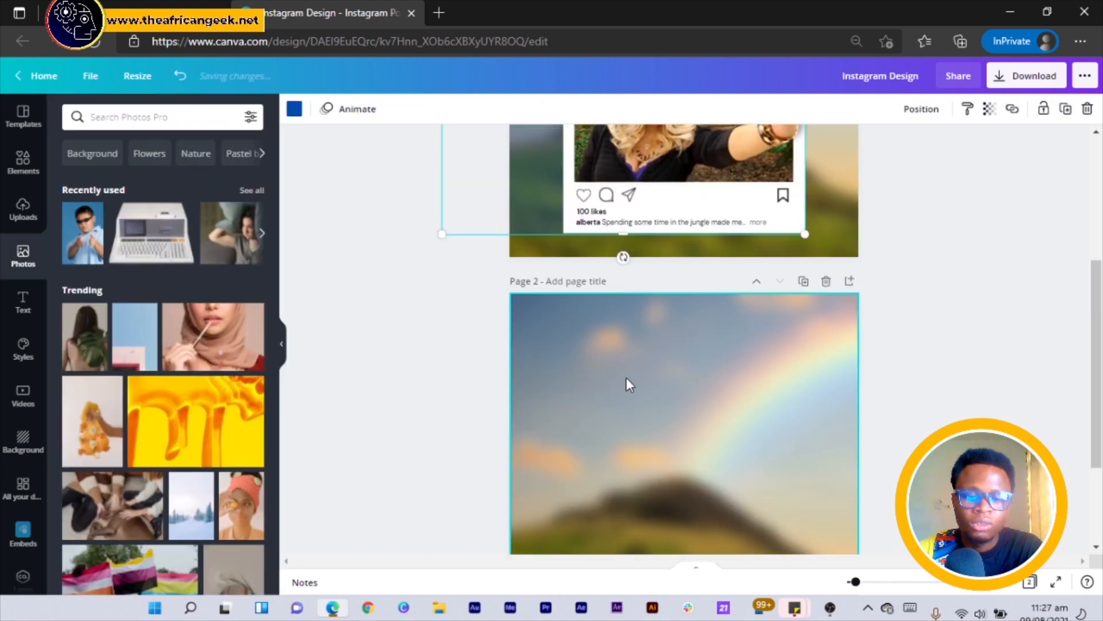
pyautogui.click(627, 378)
pyautogui.click(529, 193)
pyautogui.hotkey('ctrl', 'c')
pyautogui.click(591, 347)
pyautogui.hotkey('ctrl', 'v')
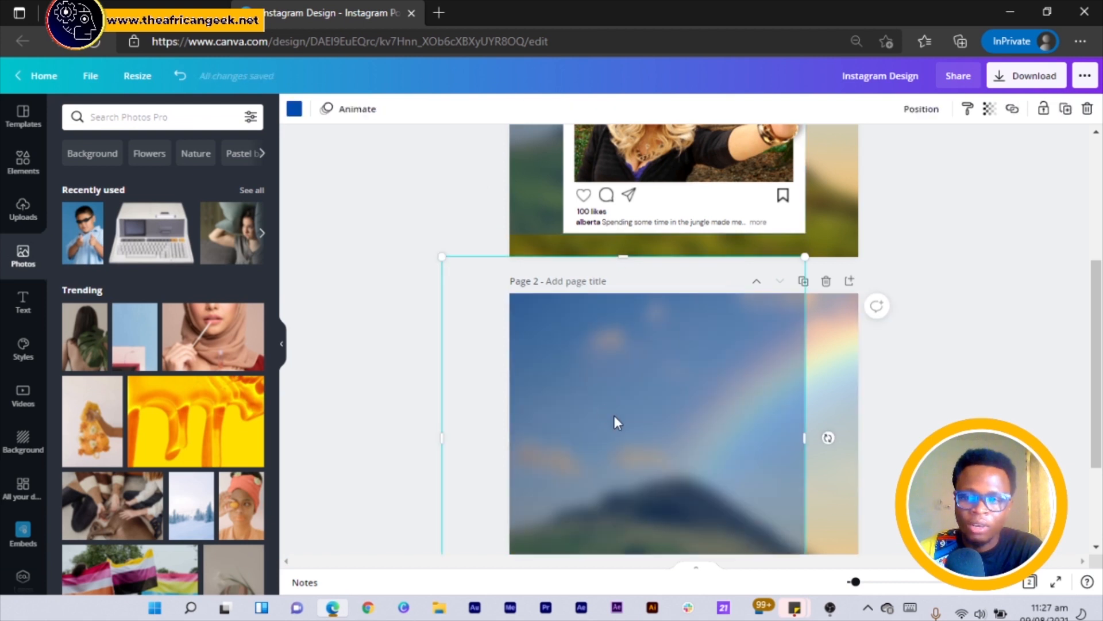
pyautogui.moveTo(614, 416); pyautogui.dragTo(658, 431)
pyautogui.scroll(-1, 667, 408)
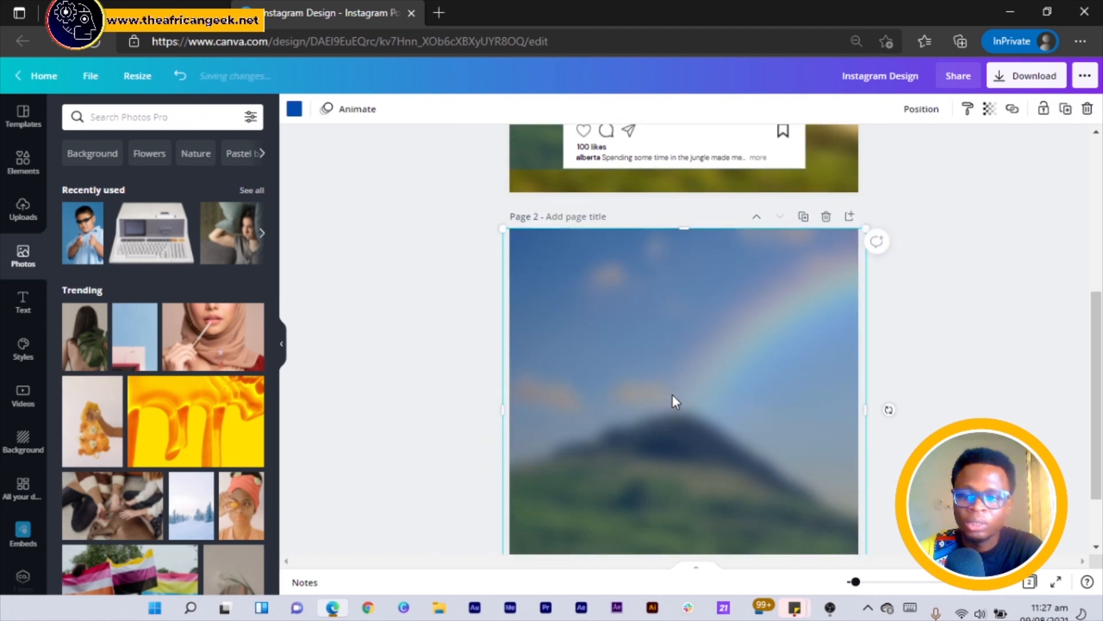
pyautogui.scroll(-1, 678, 396)
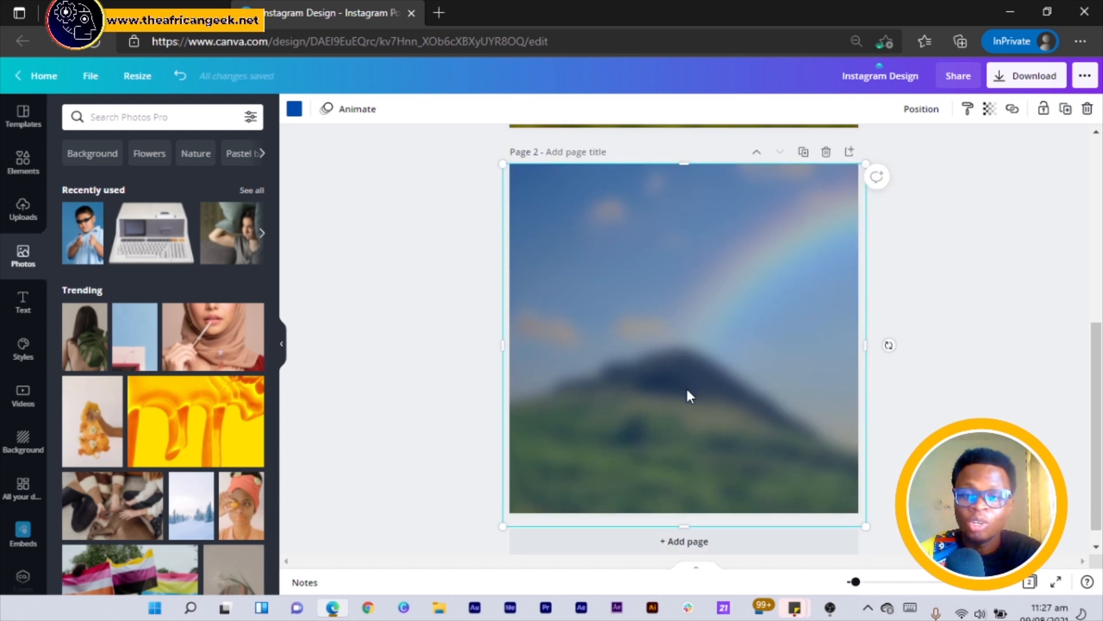
# Copy the white post rectangle from page 1 onto page 2 and align it to the page's vertical middle
pyautogui.scroll(2, 686, 386)
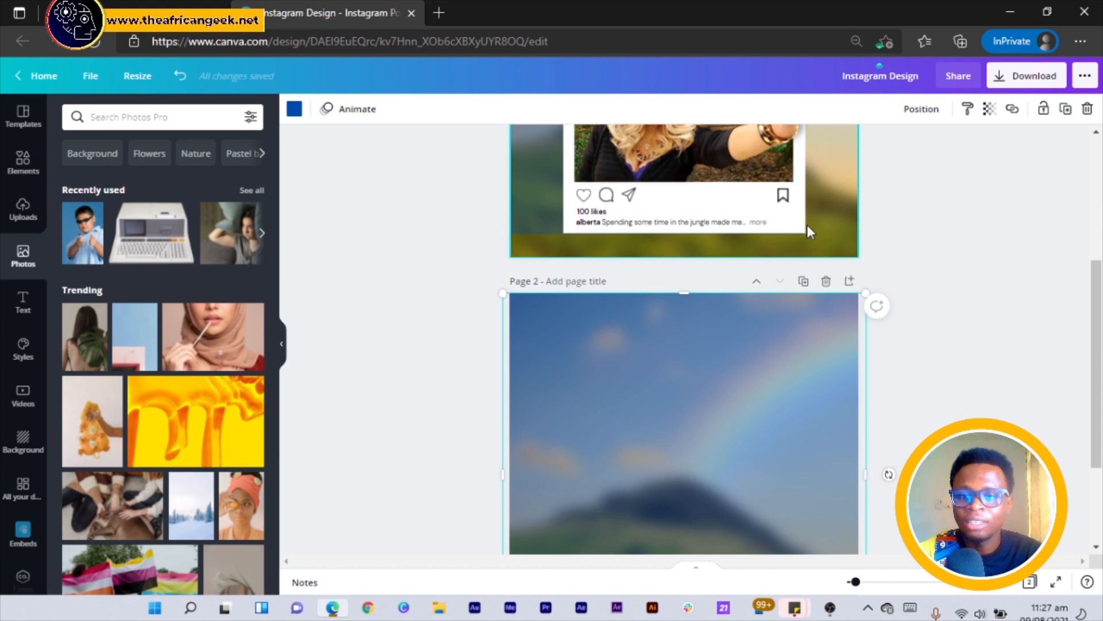
pyautogui.click(795, 228)
pyautogui.click(736, 399)
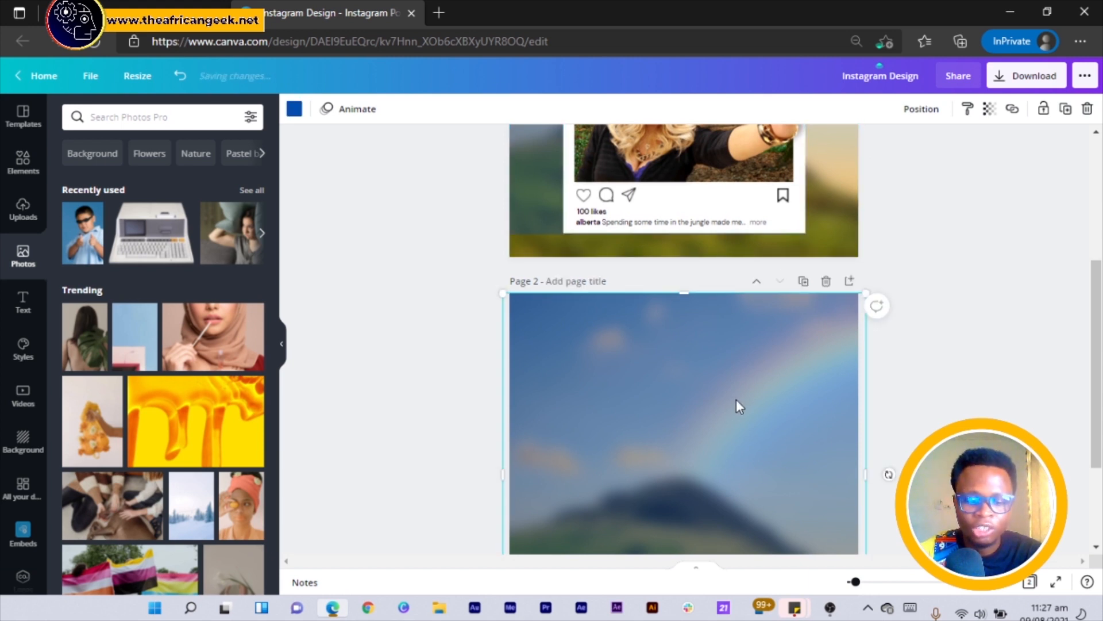
pyautogui.hotkey('ctrl', 'v')
pyautogui.scroll(-2, 736, 401)
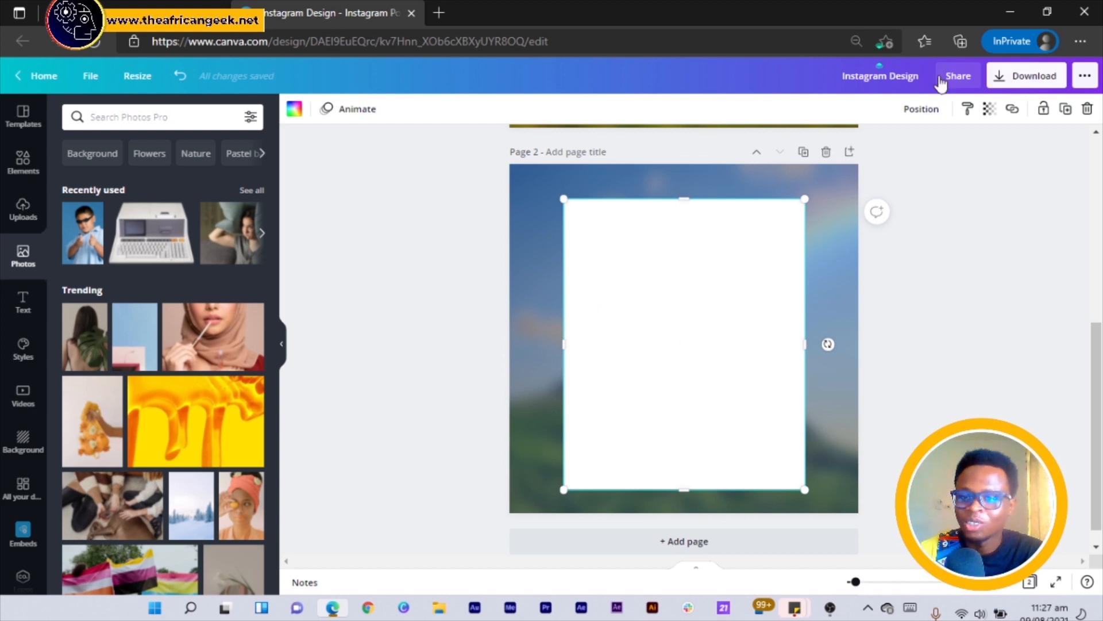
pyautogui.click(911, 107)
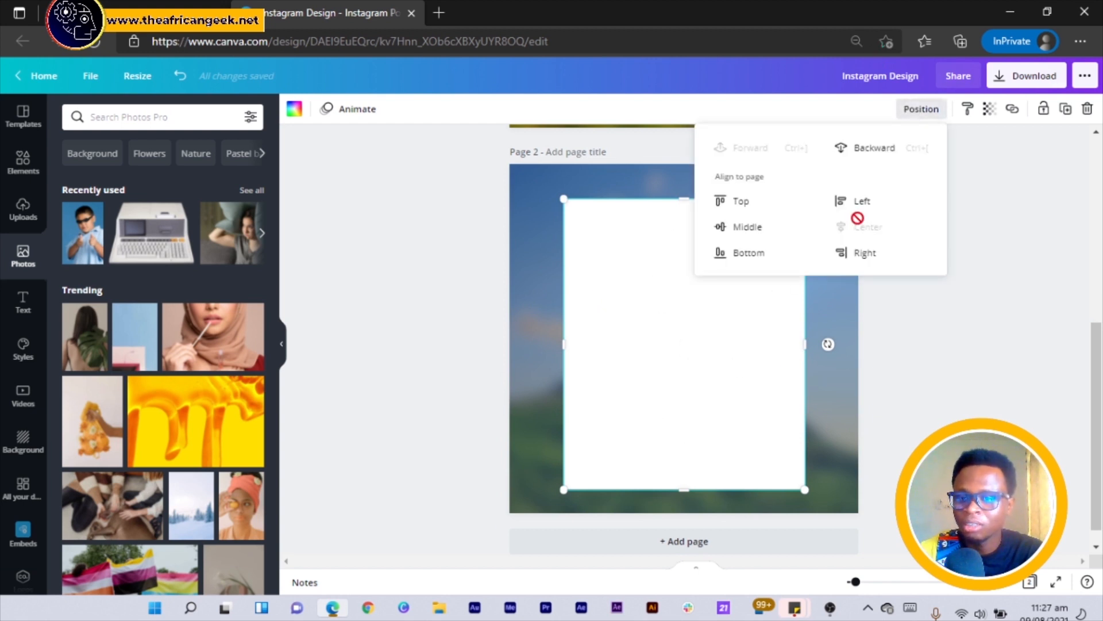
pyautogui.click(741, 228)
pyautogui.click(1008, 266)
# Copy the frame holding the forest photo from page 1 onto the white rectangle on page 2
pyautogui.scroll(3, 856, 311)
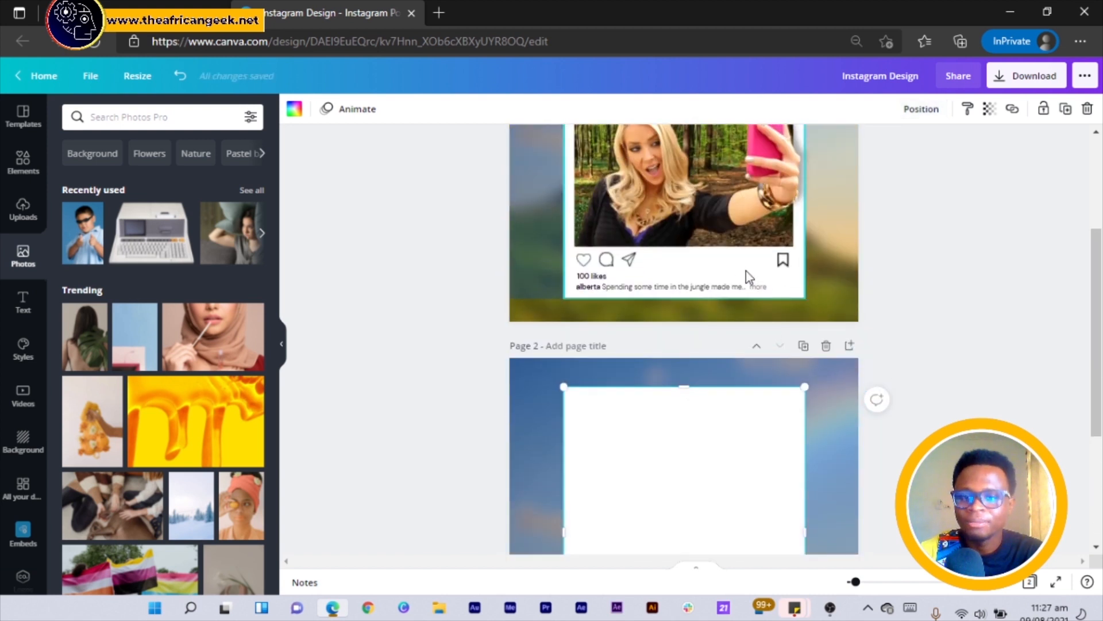
pyautogui.scroll(2, 753, 247)
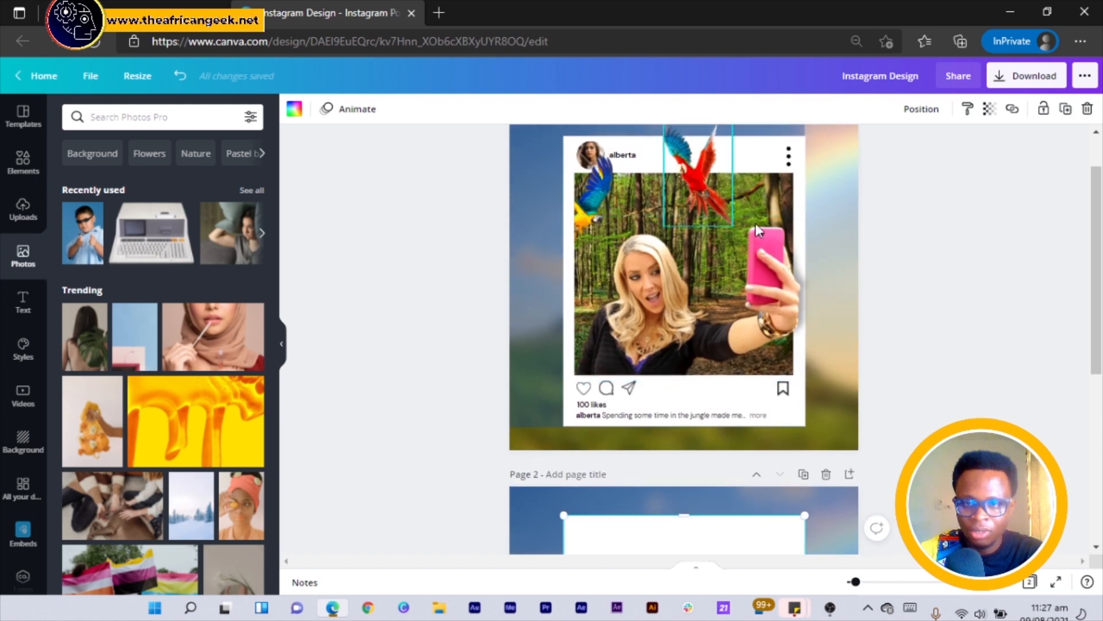
pyautogui.click(770, 187)
pyautogui.scroll(-4, 758, 241)
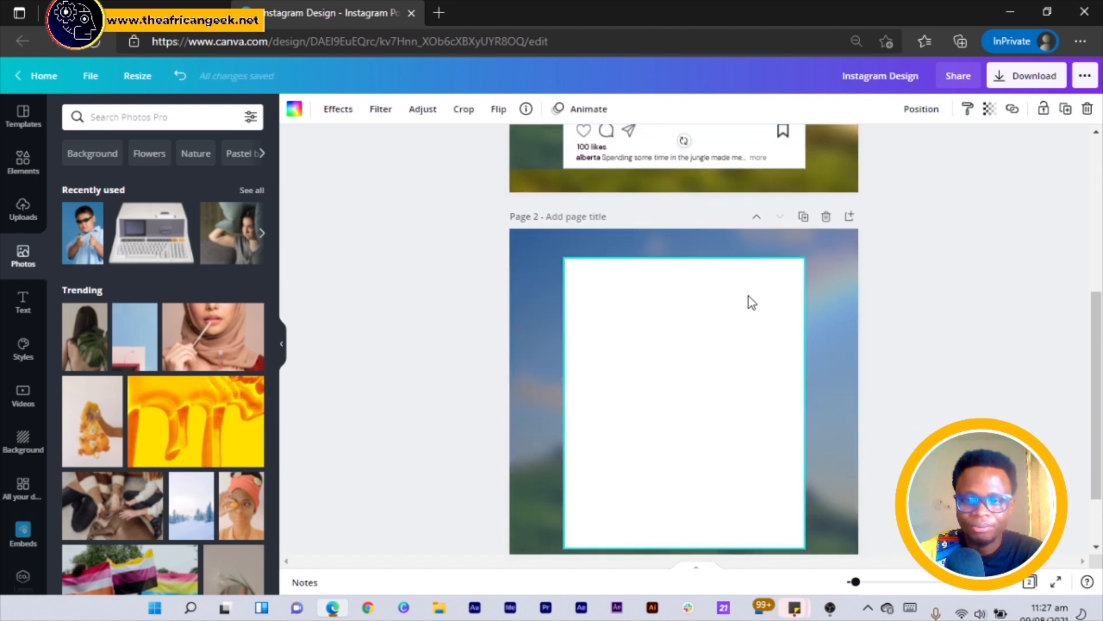
pyautogui.click(748, 295)
pyautogui.hotkey('ctrl', 'v')
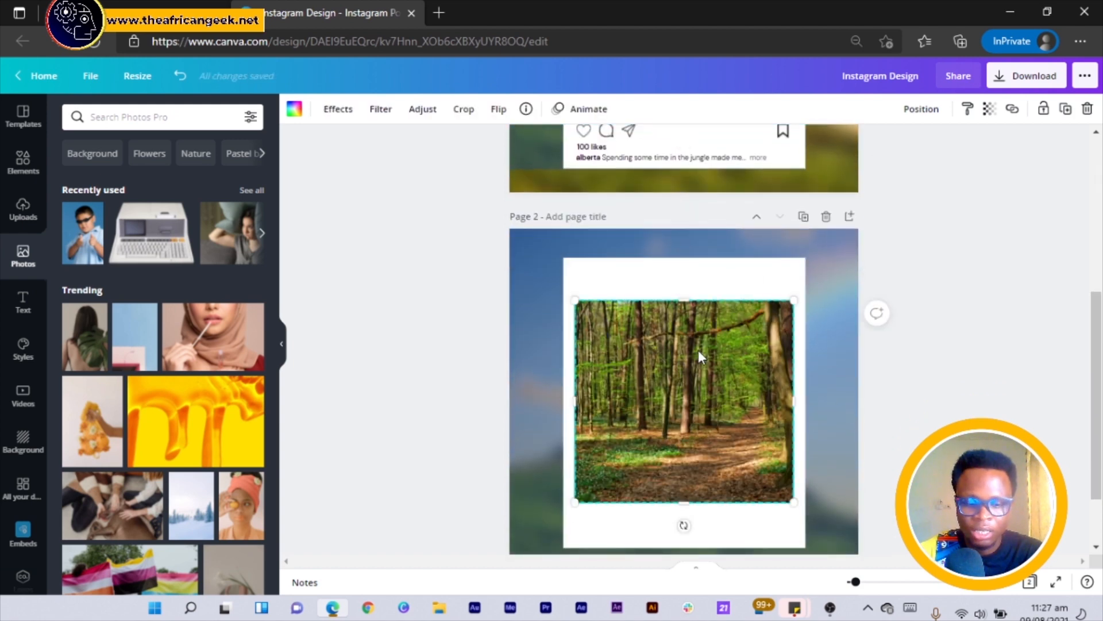
# Remove the forest photo from its frame on page 2 and undo the removal
pyautogui.hotkey('ctrl', 'z')
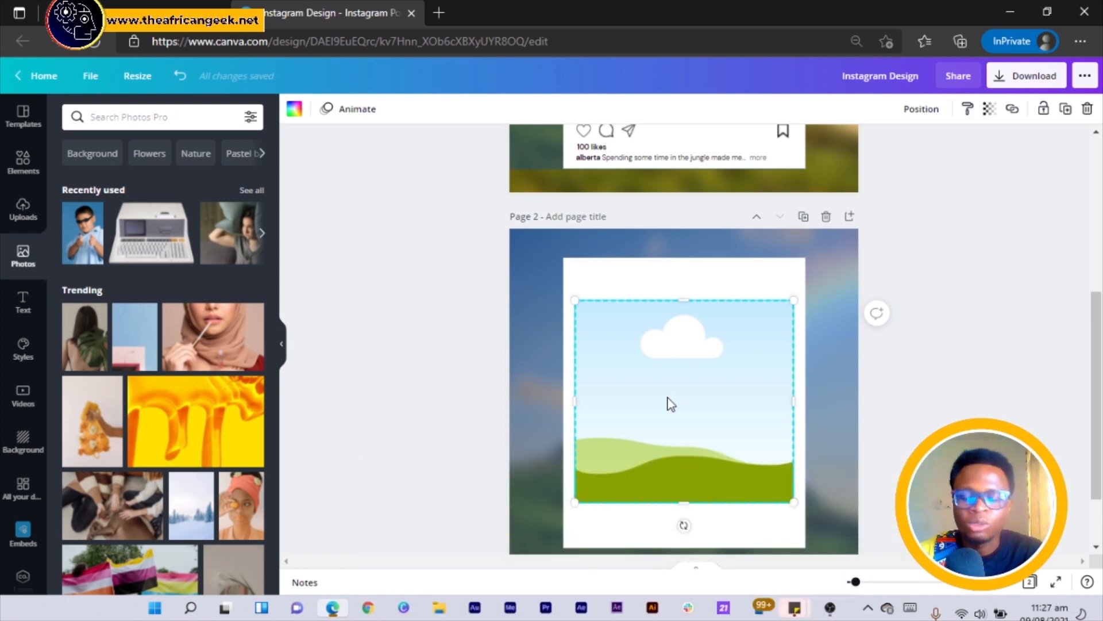
pyautogui.hotkey('ctrl', 'z')
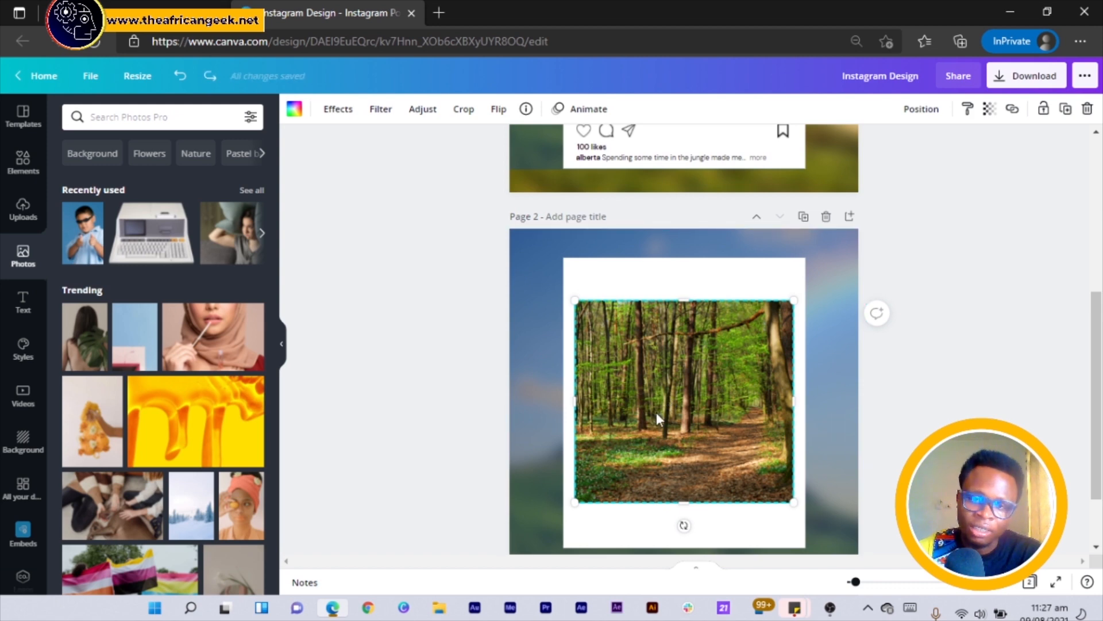
# Copy the cut-out selfie woman and both parrots together from page 1 onto page 2's forest photo
pyautogui.scroll(5, 656, 412)
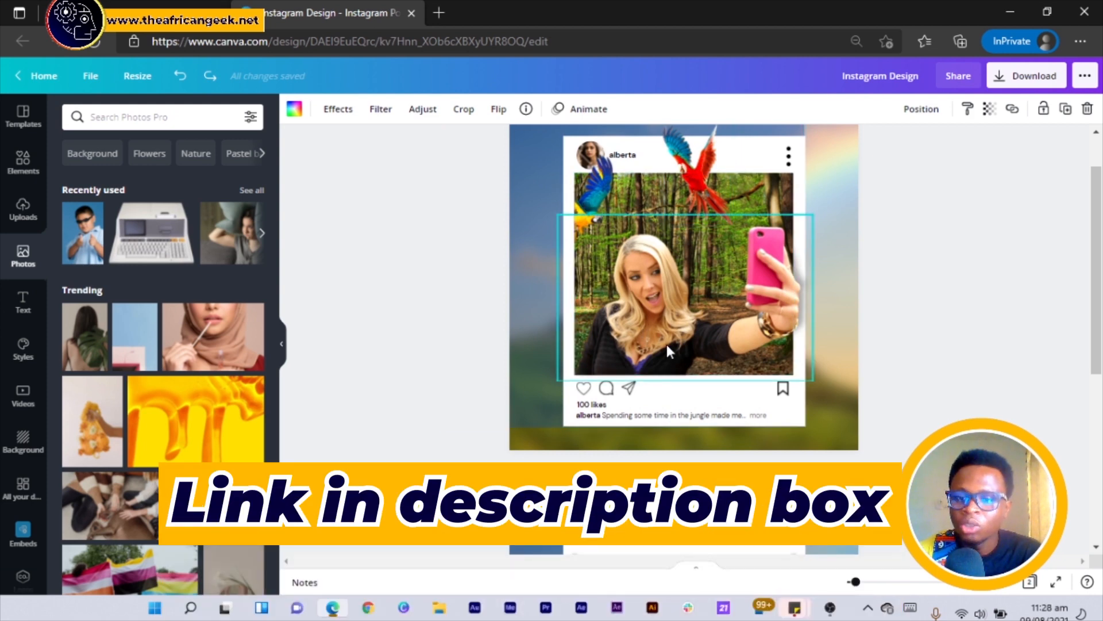
pyautogui.click(659, 322)
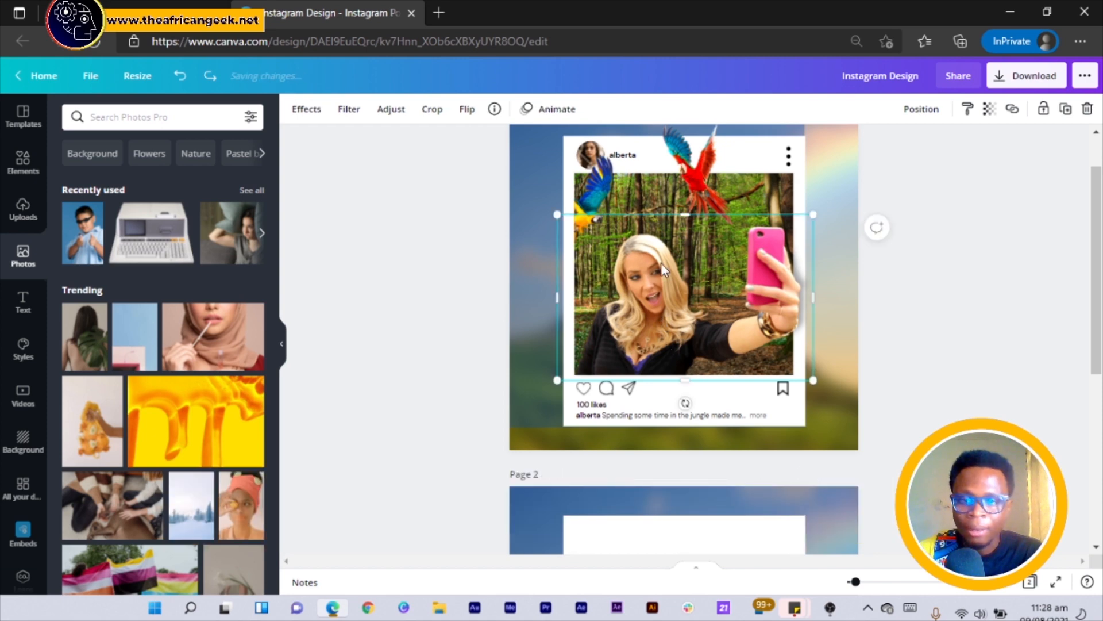
pyautogui.keyDown('shift'); pyautogui.click(711, 176); pyautogui.keyUp('shift')
pyautogui.keyDown('shift'); pyautogui.click(601, 183); pyautogui.keyUp('shift')
pyautogui.scroll(-1, 640, 212)
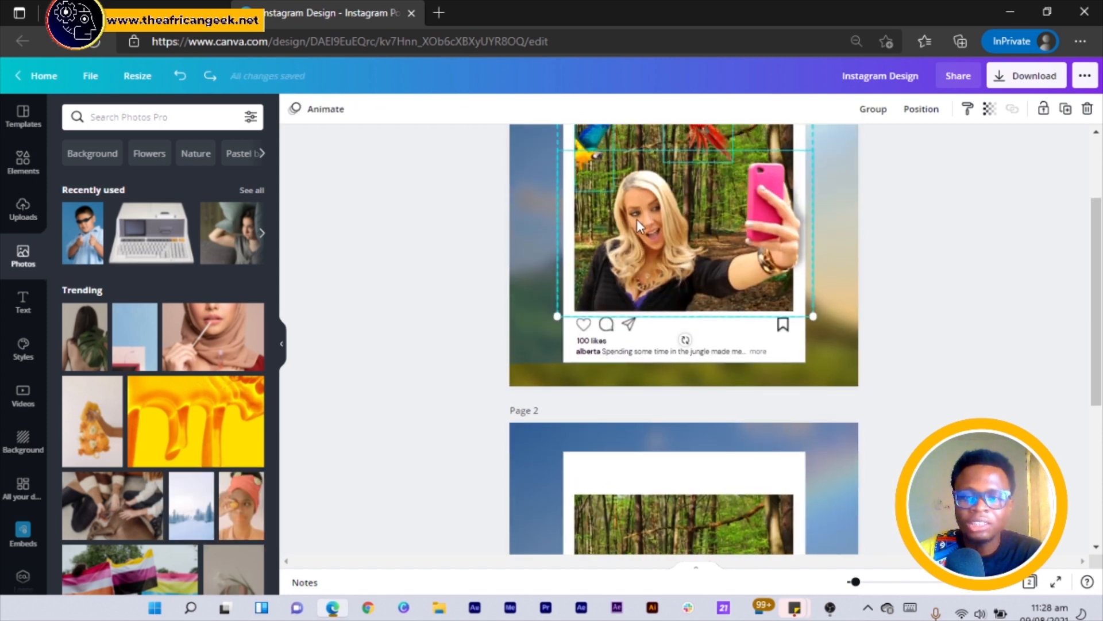
pyautogui.scroll(-3, 635, 323)
pyautogui.scroll(-1, 637, 339)
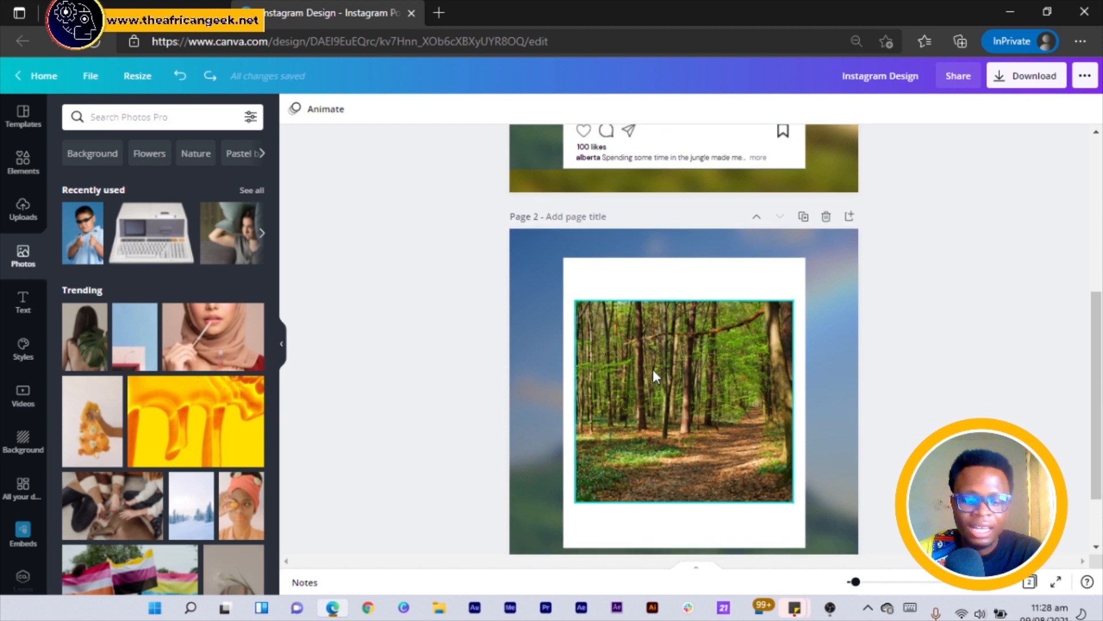
pyautogui.hotkey('ctrl', 'v')
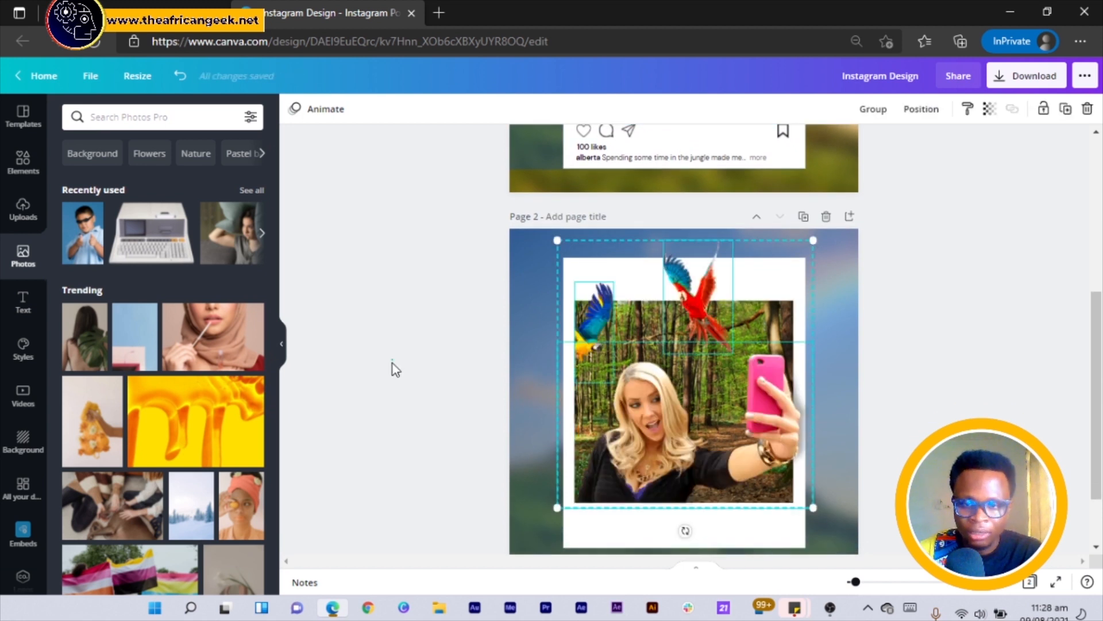
pyautogui.click(391, 363)
pyautogui.scroll(-1, 645, 421)
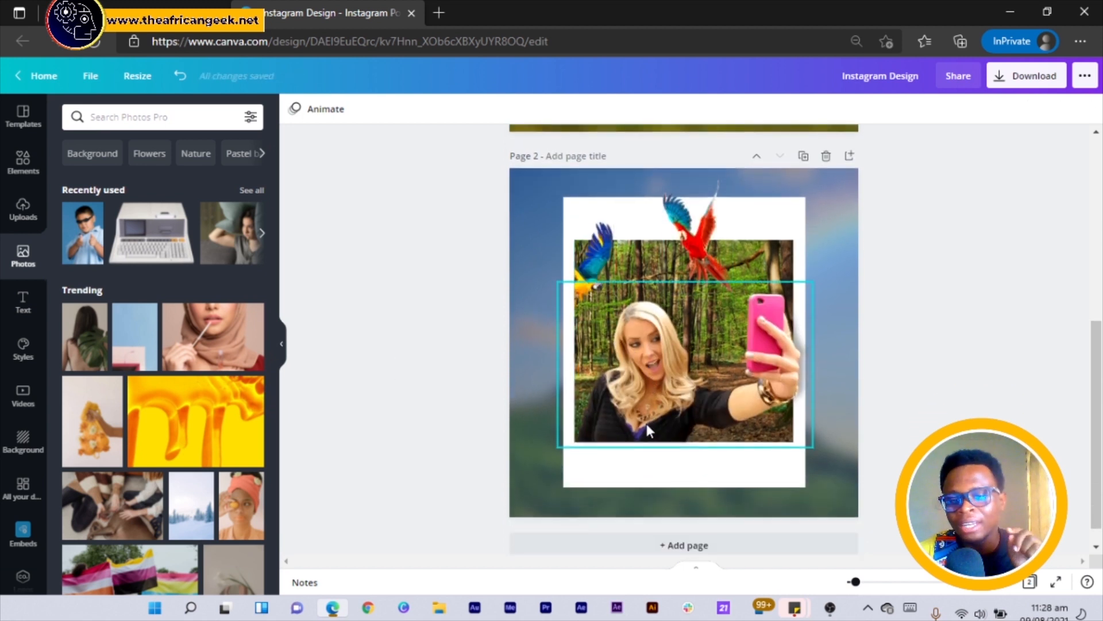
# Try a Drop shadow on page 2's cut-out woman with Top-right direction and transparency 35, and discard it
pyautogui.click(641, 382)
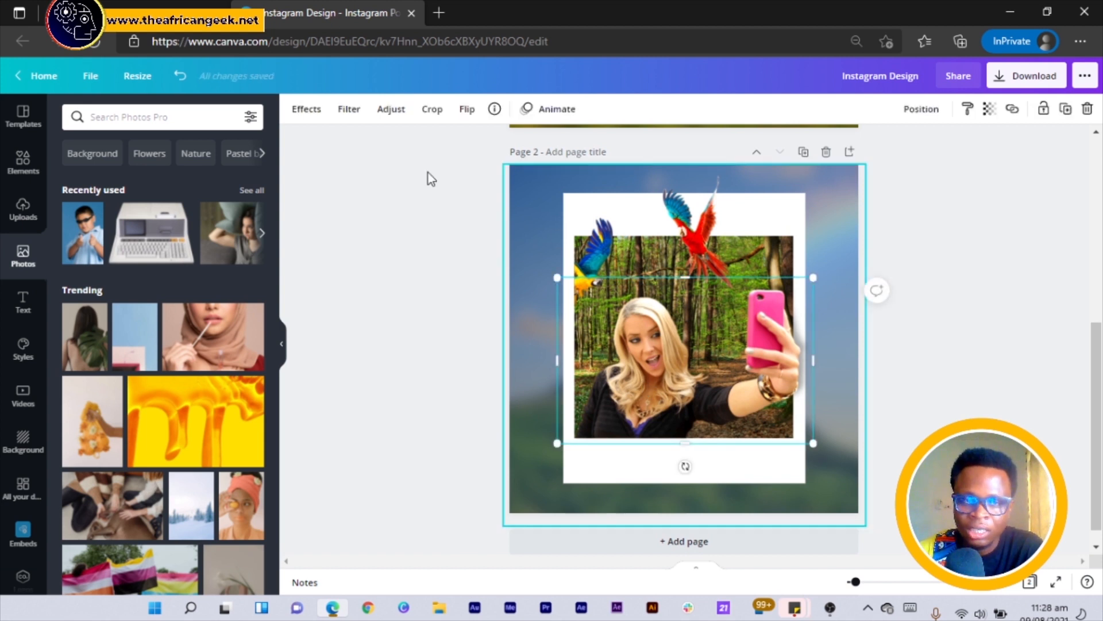
pyautogui.click(300, 109)
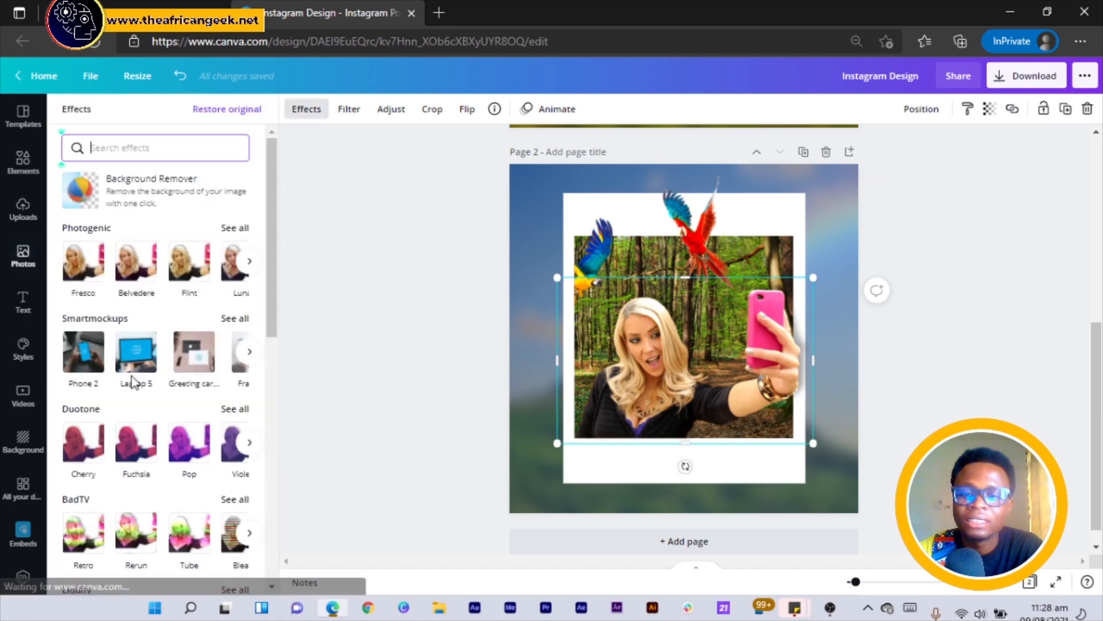
pyautogui.scroll(-5, 135, 381)
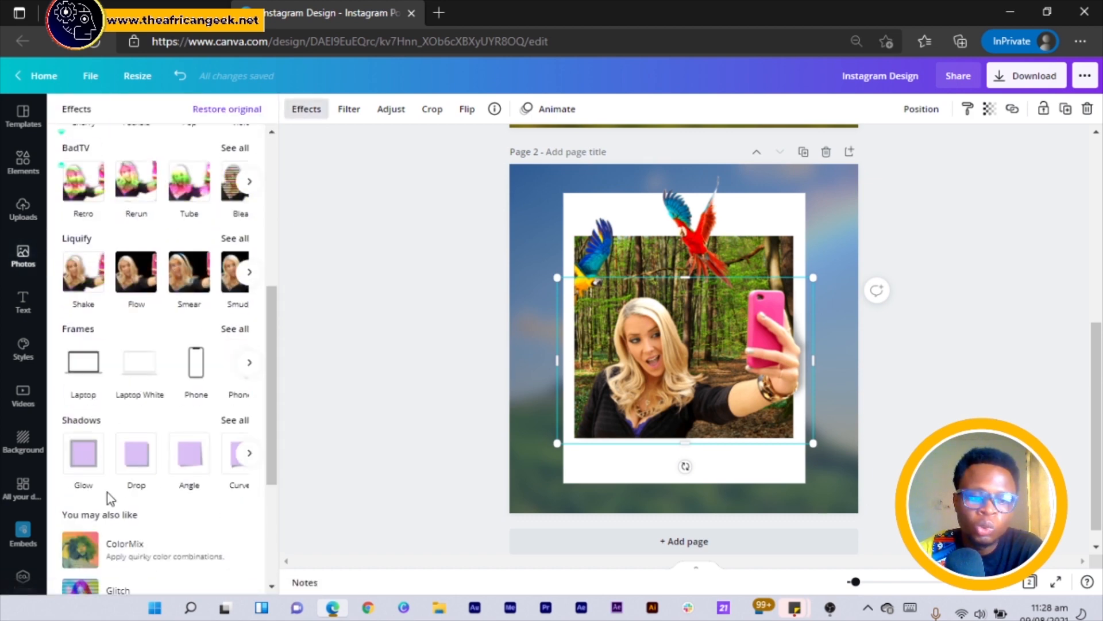
pyautogui.click(137, 455)
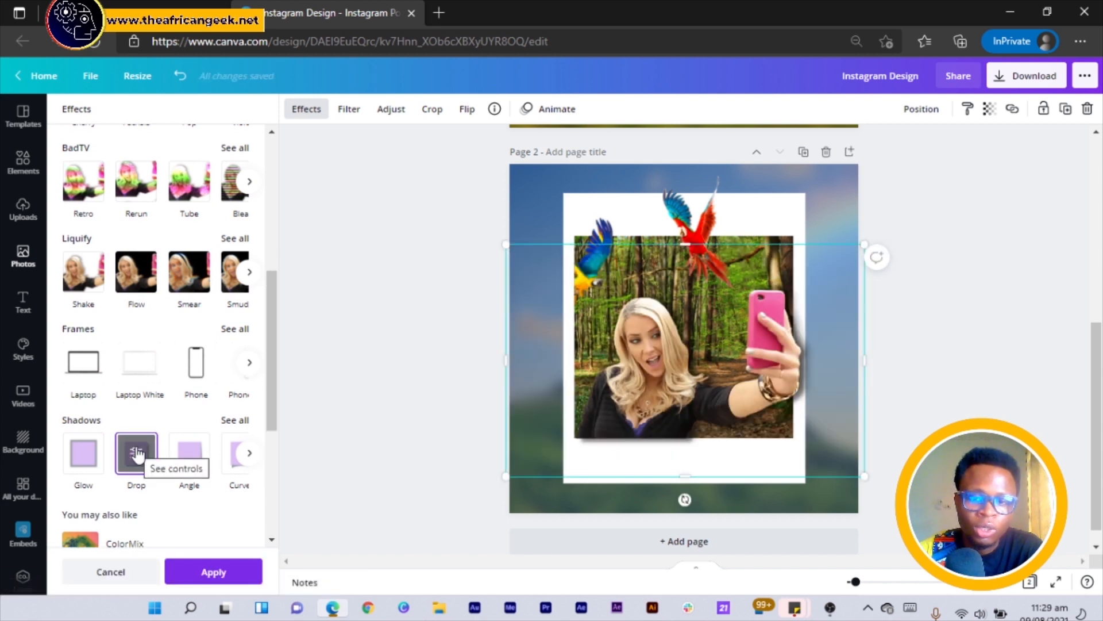
pyautogui.click(137, 455)
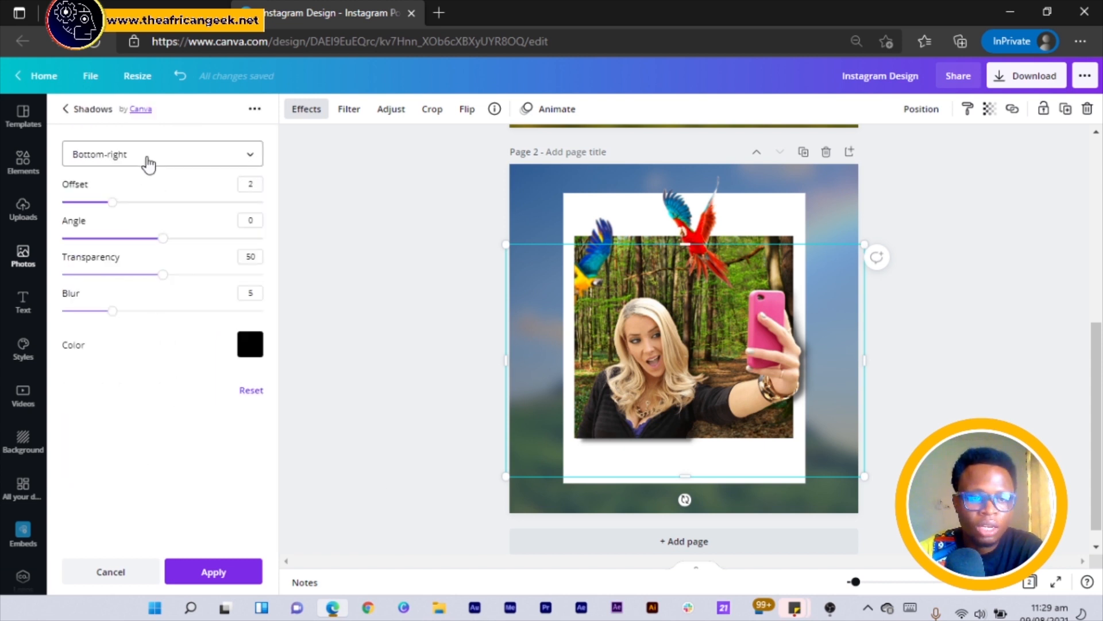
pyautogui.click(149, 156)
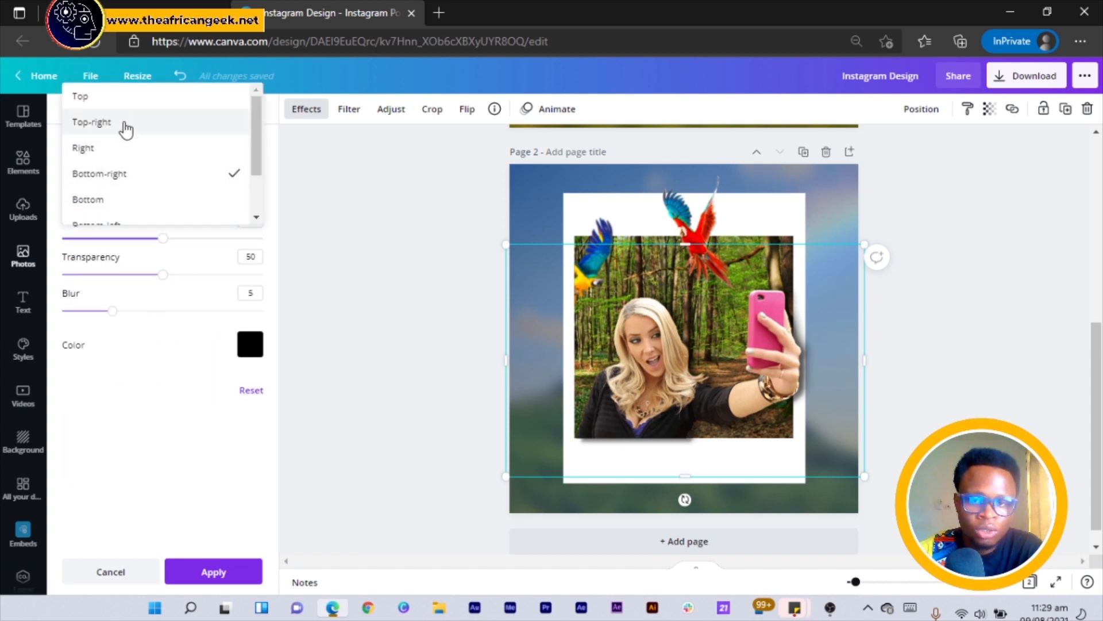
pyautogui.click(126, 123)
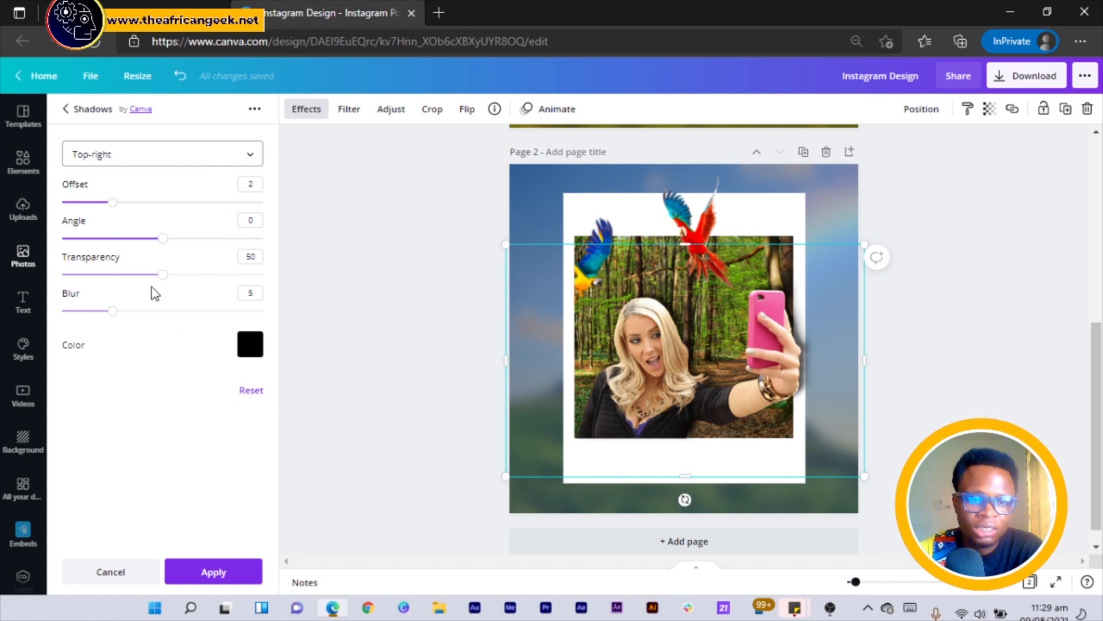
pyautogui.click(133, 274)
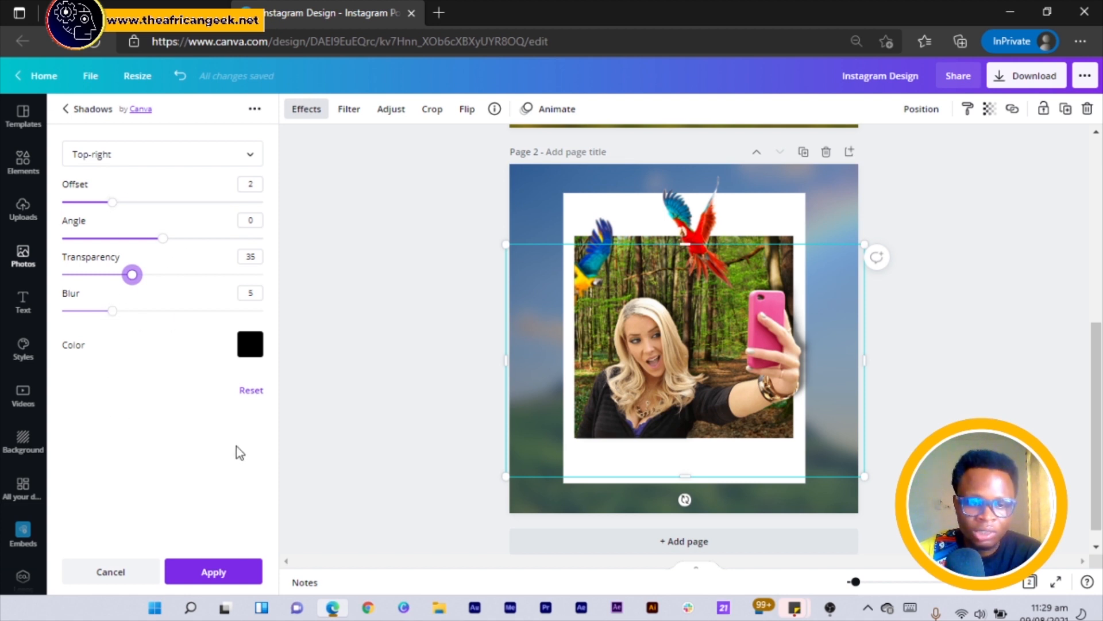
pyautogui.click(111, 572)
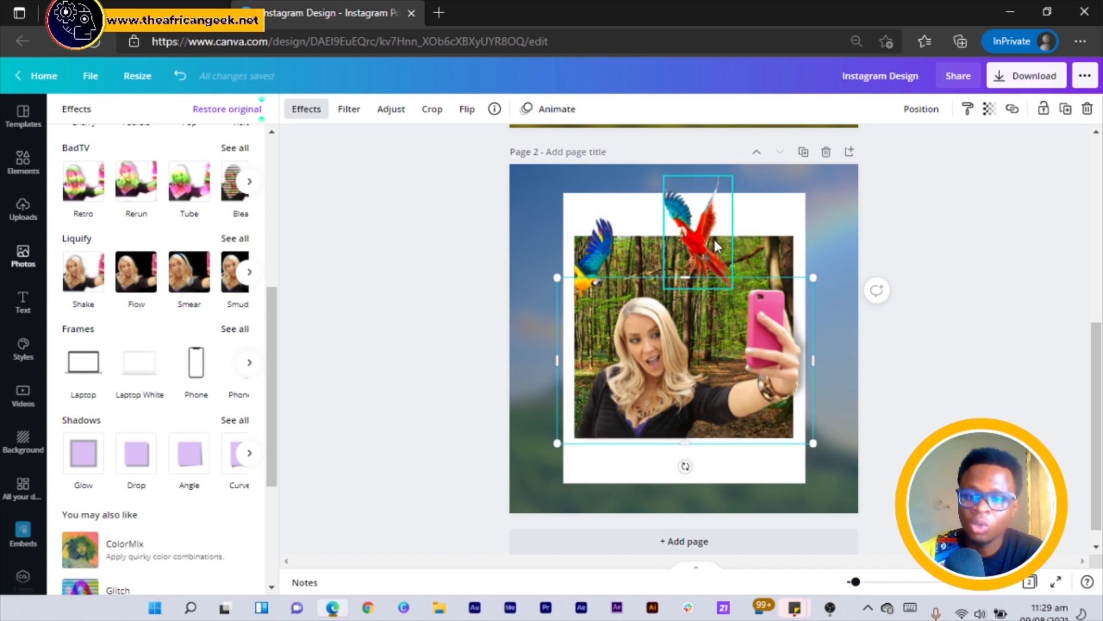
# Copy the heart, comment, share and bookmark icons from page 1 to the white area under page 2's forest photo
pyautogui.scroll(5, 648, 435)
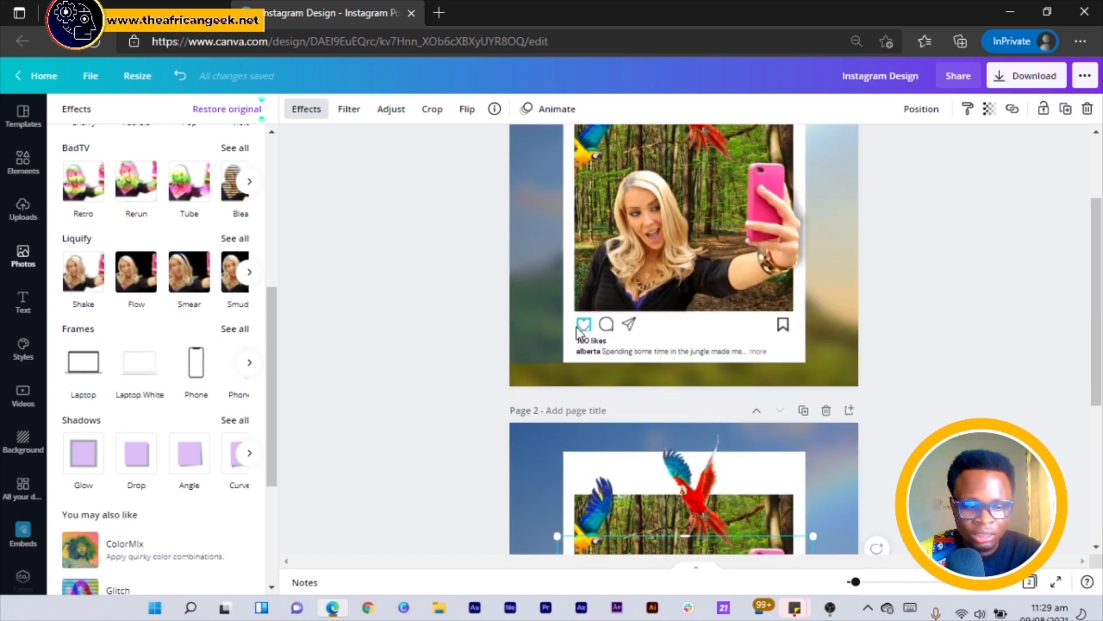
pyautogui.click(580, 329)
pyautogui.click(612, 333)
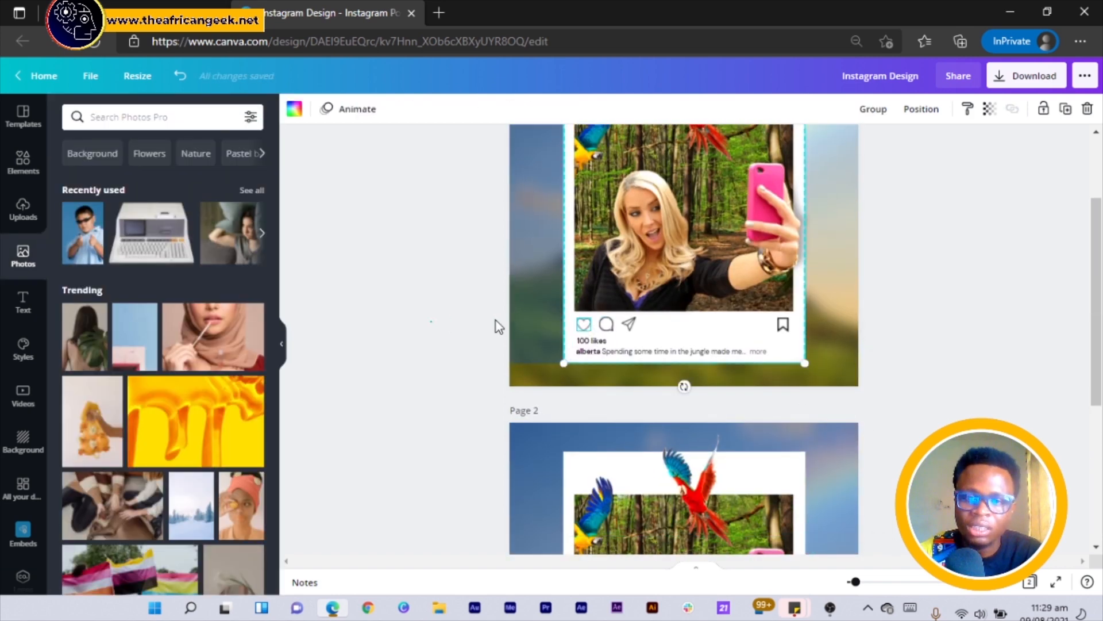
pyautogui.click(495, 319)
pyautogui.click(588, 325)
pyautogui.keyDown('shift'); pyautogui.click(608, 327); pyautogui.keyUp('shift')
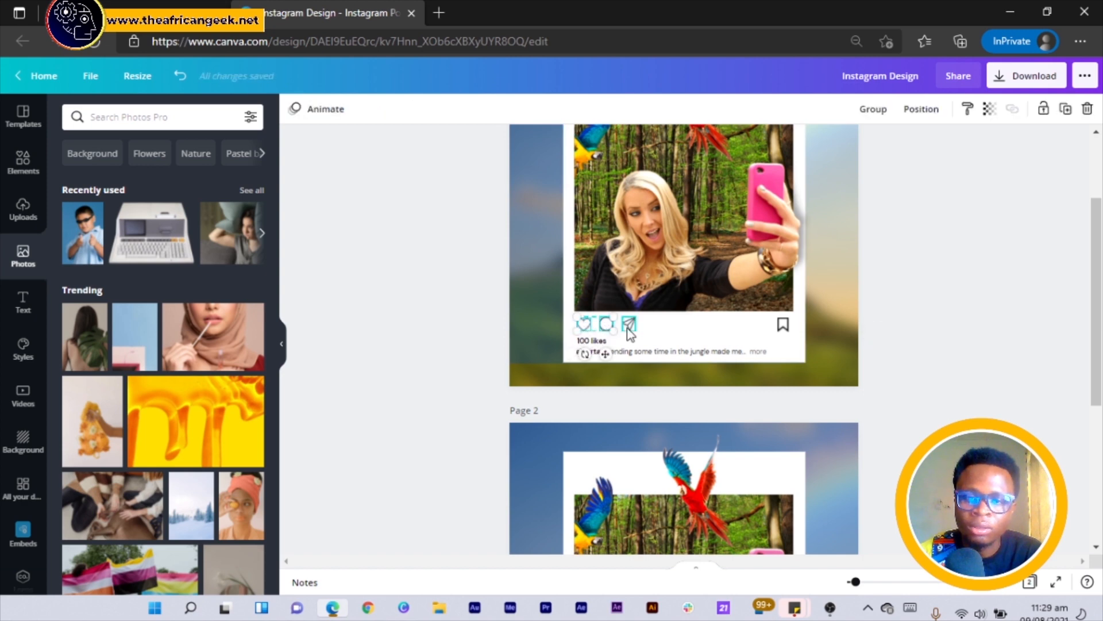
pyautogui.keyDown('shift'); pyautogui.click(629, 324); pyautogui.keyUp('shift')
pyautogui.keyDown('shift'); pyautogui.click(783, 325); pyautogui.keyUp('shift')
pyautogui.scroll(-5, 785, 333)
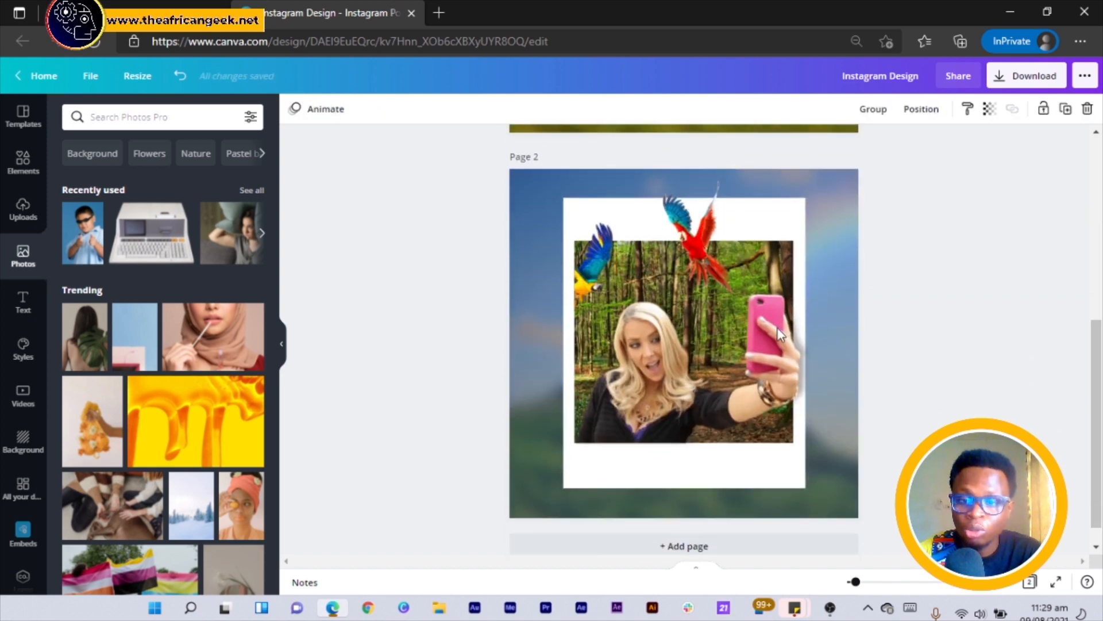
pyautogui.click(774, 463)
pyautogui.hotkey('ctrl', 'v')
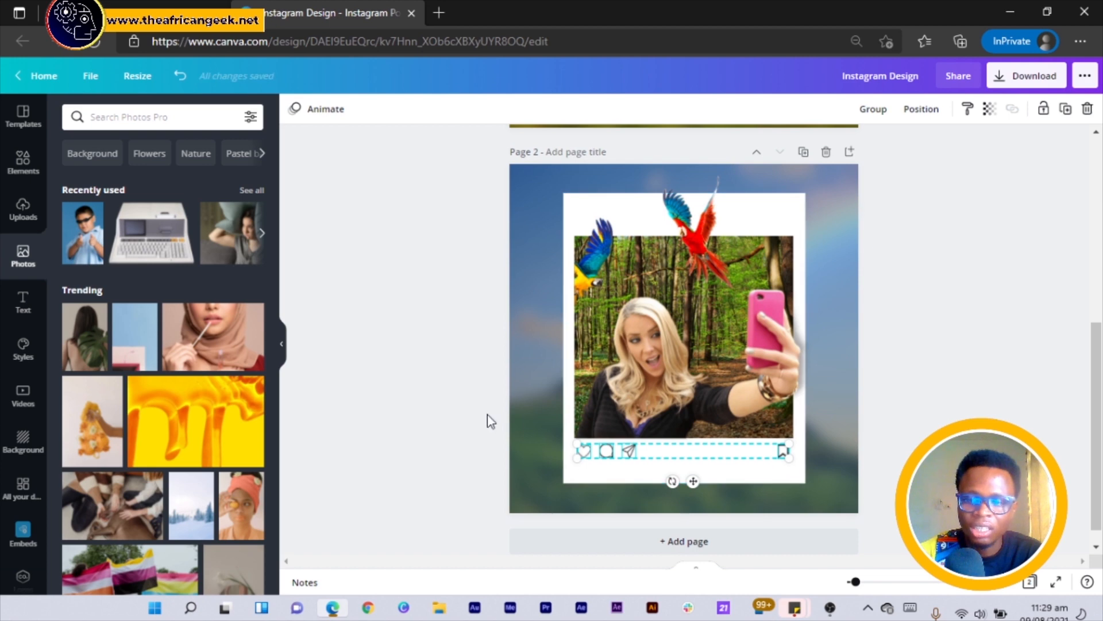
pyautogui.click(372, 377)
# Search the element graphics for "heart", add the black outline heart to page 2 and delete it again
pyautogui.click(23, 161)
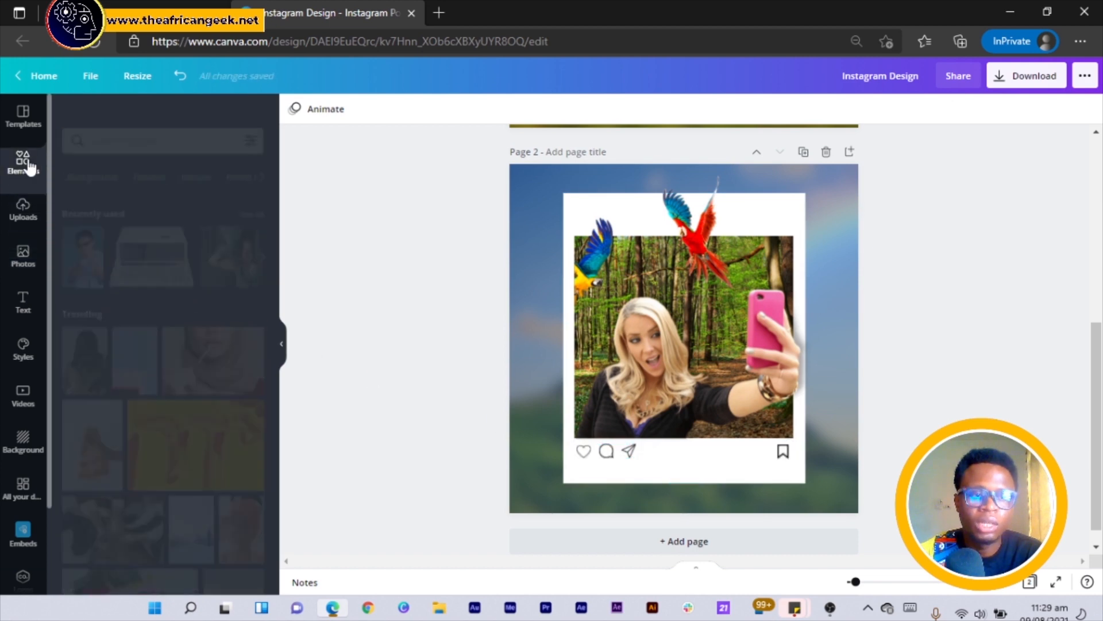
pyautogui.click(189, 110)
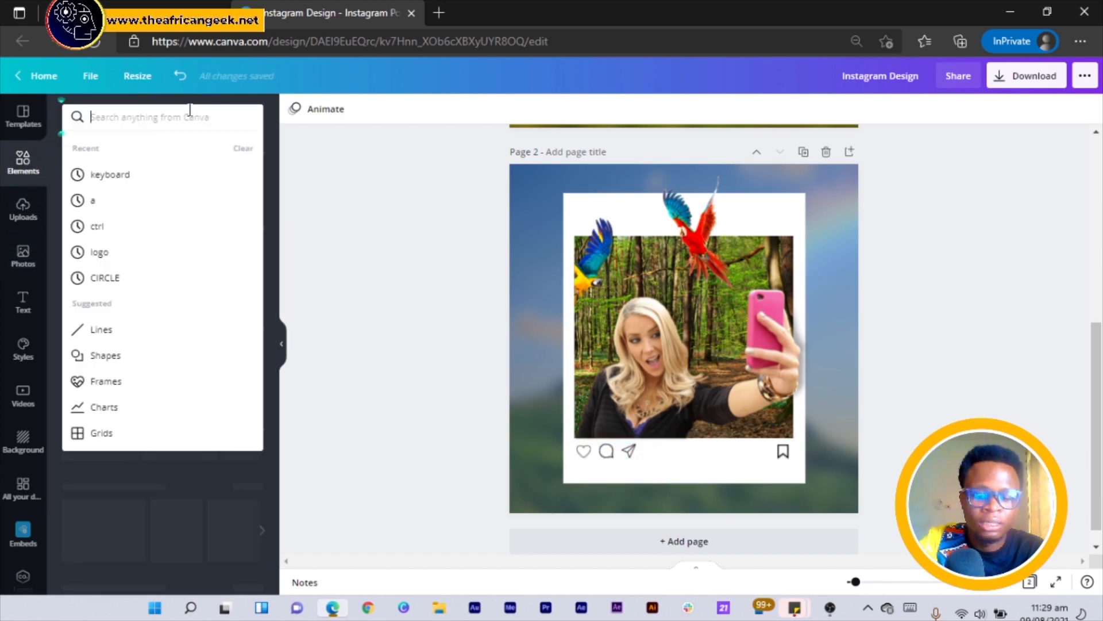
pyautogui.write('heart')
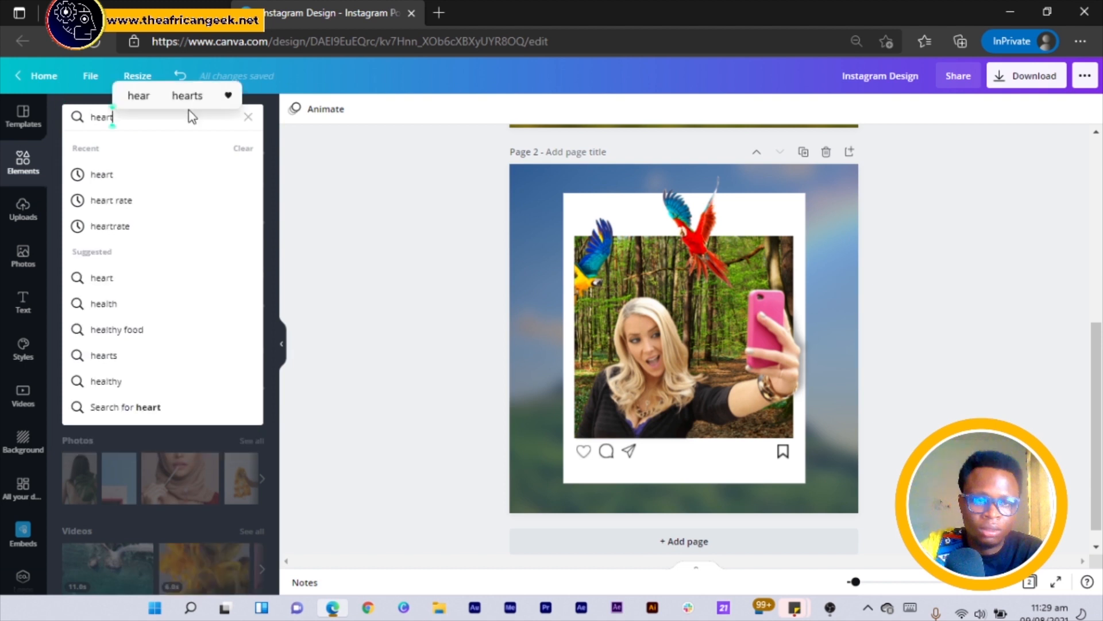
pyautogui.press('Return')
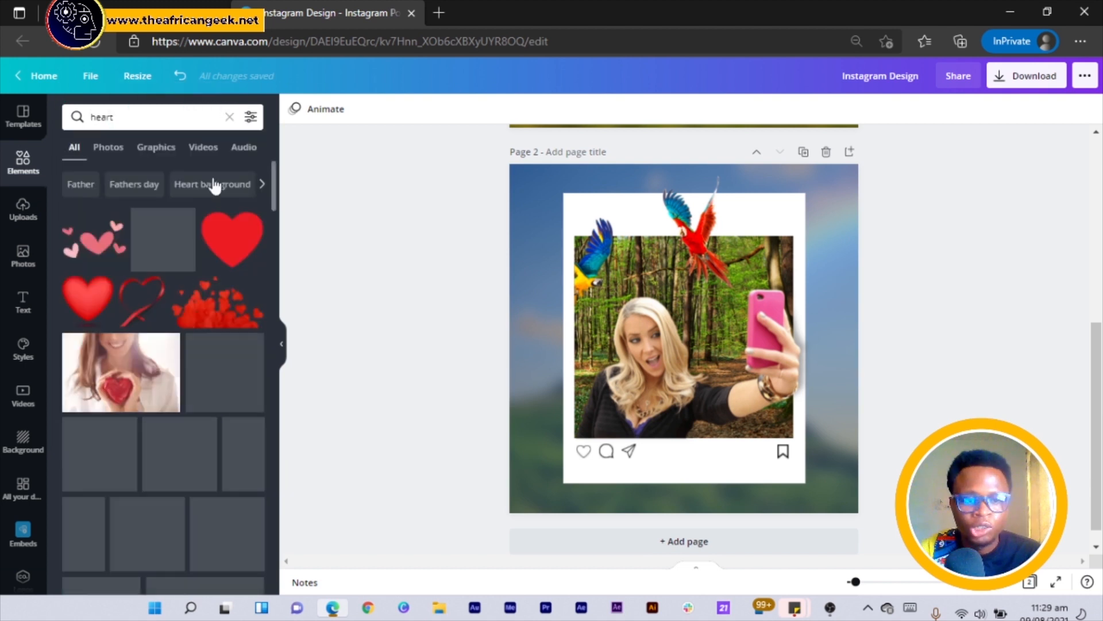
pyautogui.scroll(-3, 177, 336)
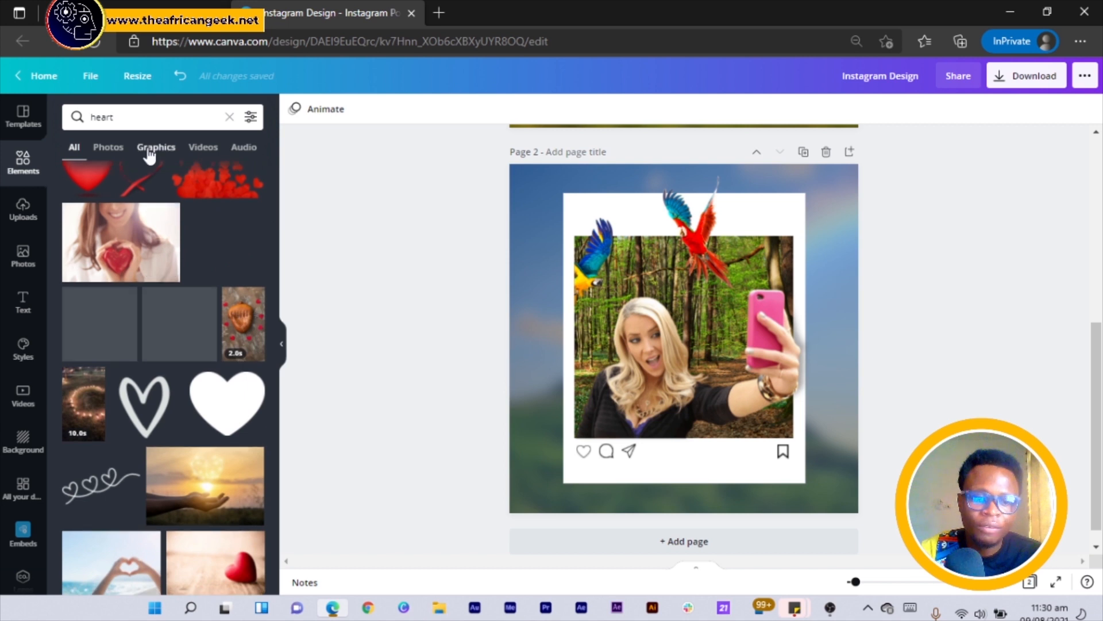
pyautogui.click(153, 148)
pyautogui.scroll(-5, 185, 367)
pyautogui.scroll(-1, 185, 393)
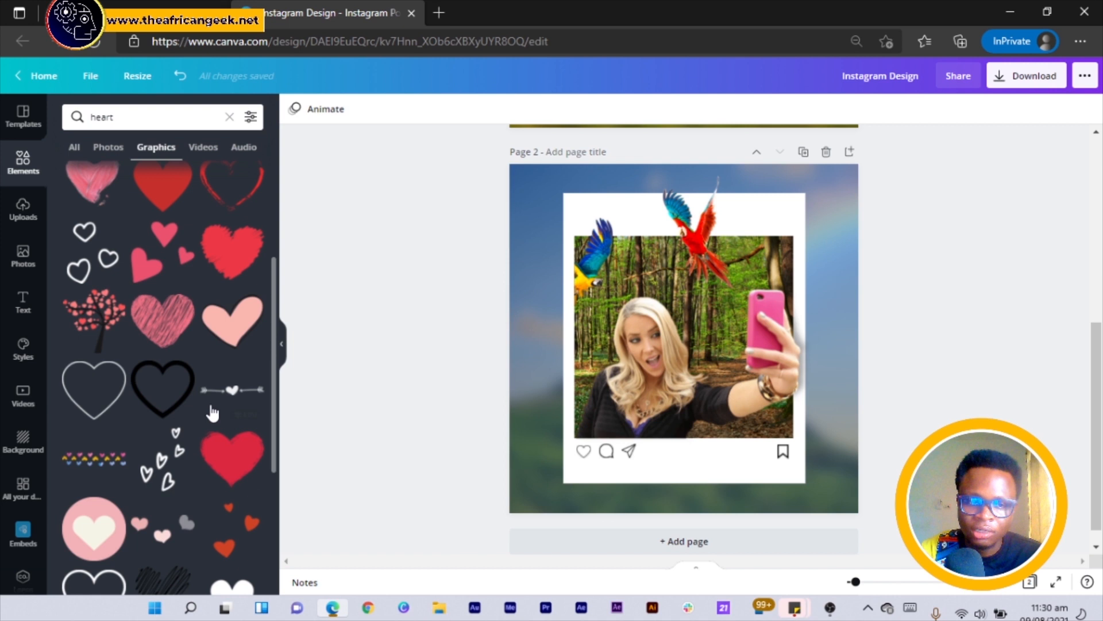
pyautogui.click(168, 389)
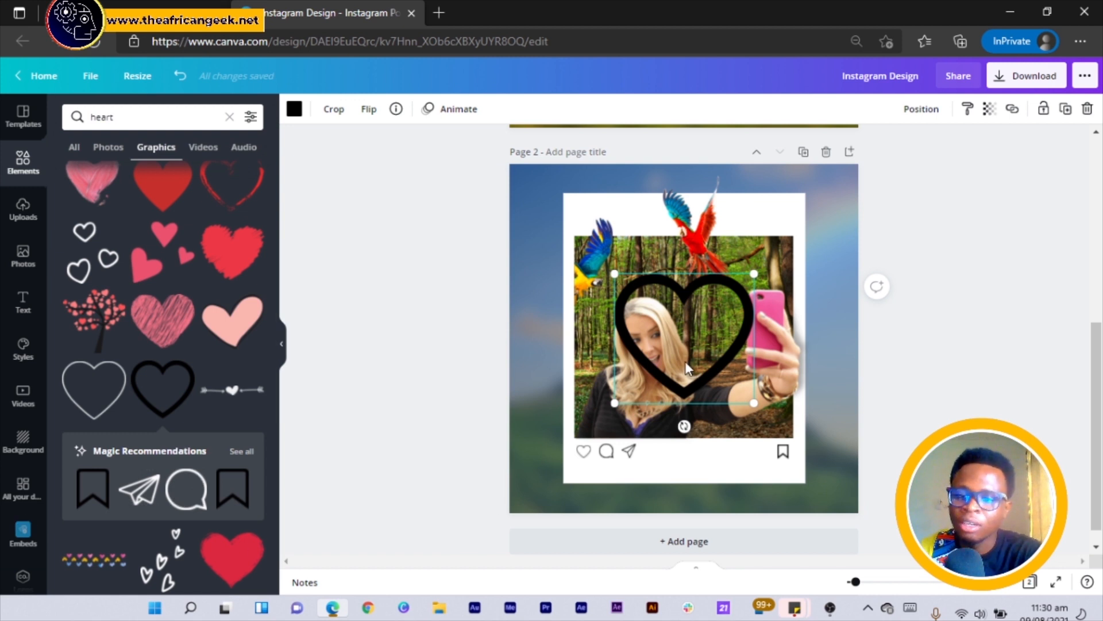
pyautogui.press('Delete')
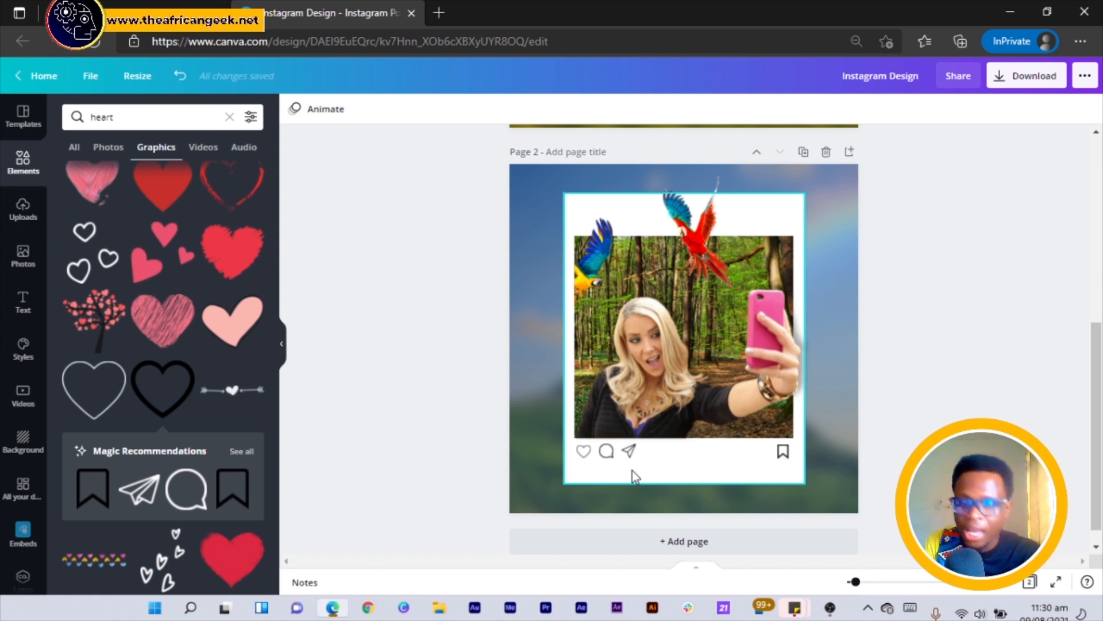
# Copy the "100 likes" text and the caption line from page 1 to below the icons on page 2
pyautogui.scroll(3, 632, 470)
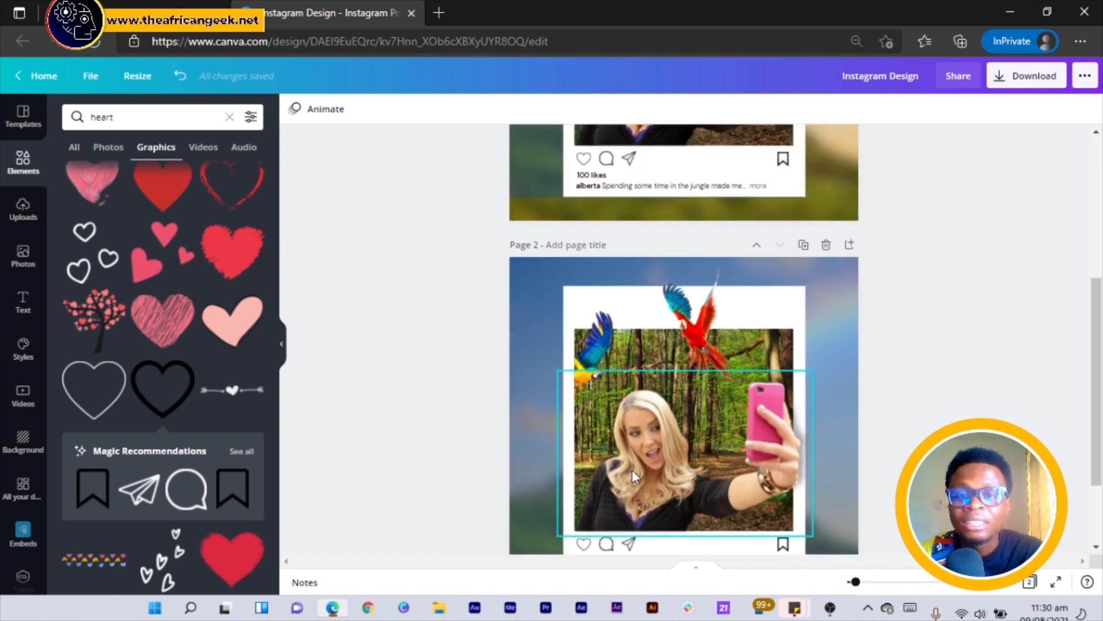
pyautogui.click(646, 287)
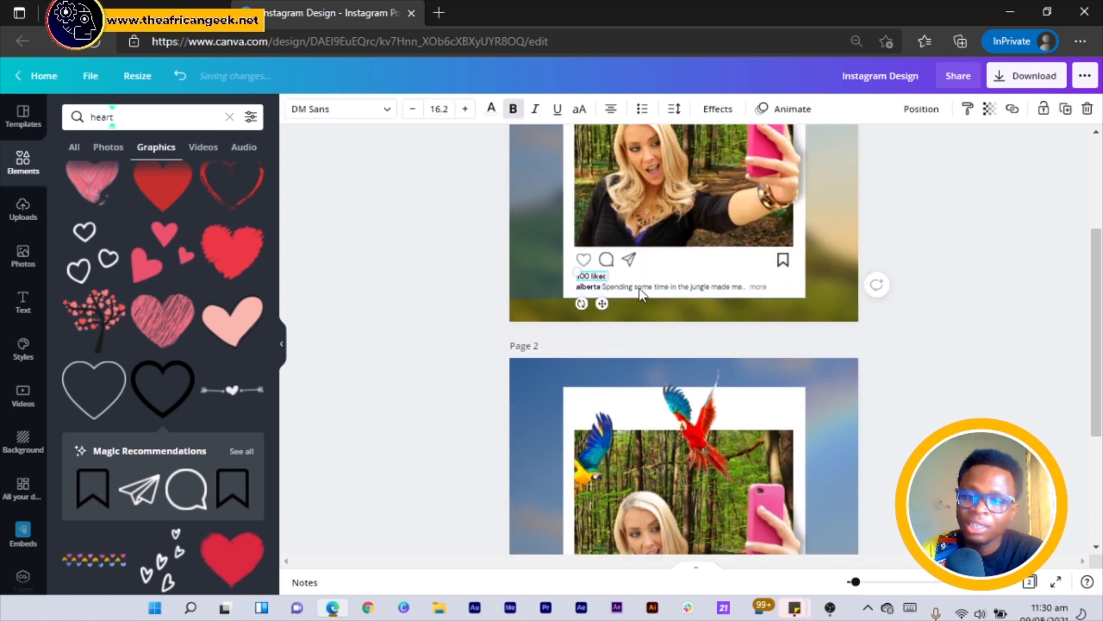
pyautogui.scroll(-4, 645, 287)
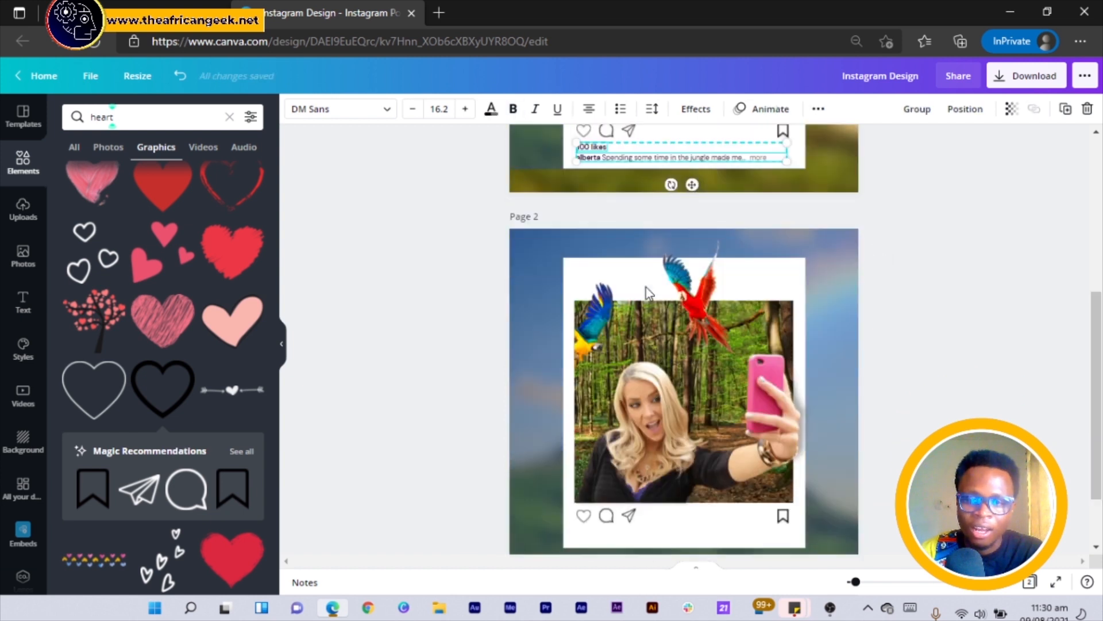
pyautogui.click(671, 452)
pyautogui.write('100 likes alberta Spending some time in the jungle made me... more')
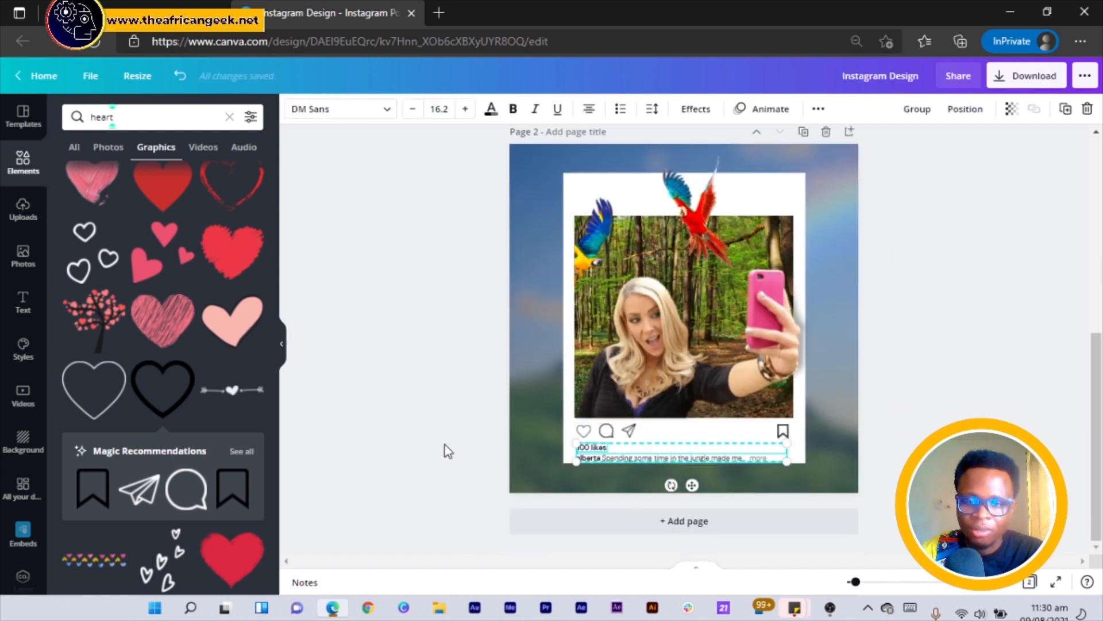
pyautogui.click(488, 451)
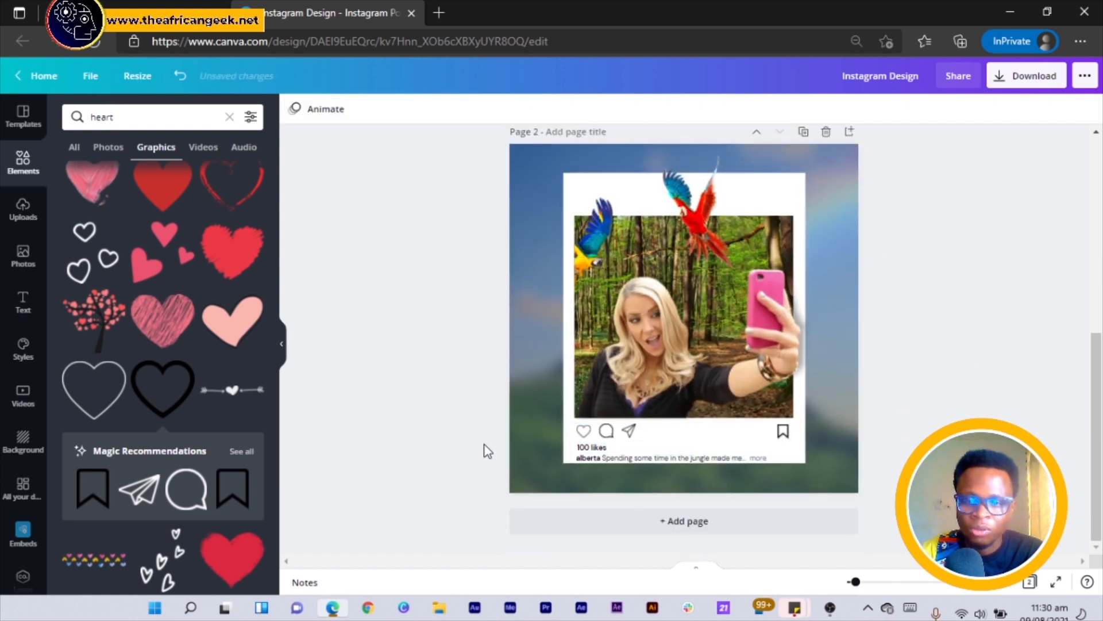
# Extend the lower edge of page 2's white rectangle downward to leave more space under the caption
pyautogui.click(723, 440)
pyautogui.moveTo(684, 463); pyautogui.dragTo(541, 483)
pyautogui.click(361, 441)
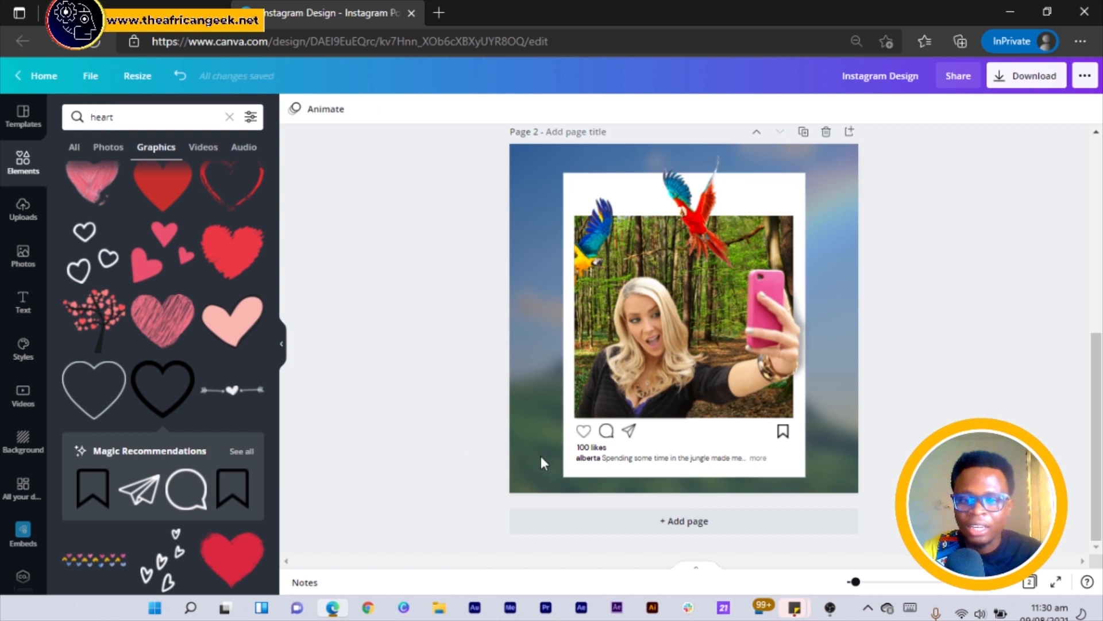
# Copy the round profile picture and username from page 1 into the white header area of page 2's post
pyautogui.click(595, 451)
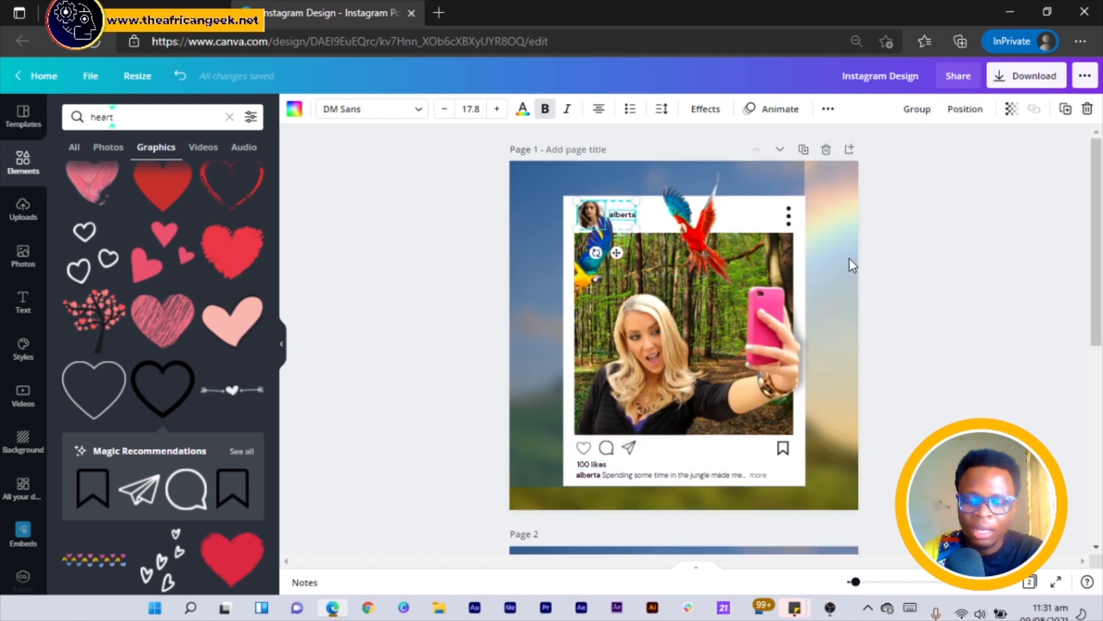
pyautogui.scroll(-3, 849, 260)
pyautogui.click(764, 402)
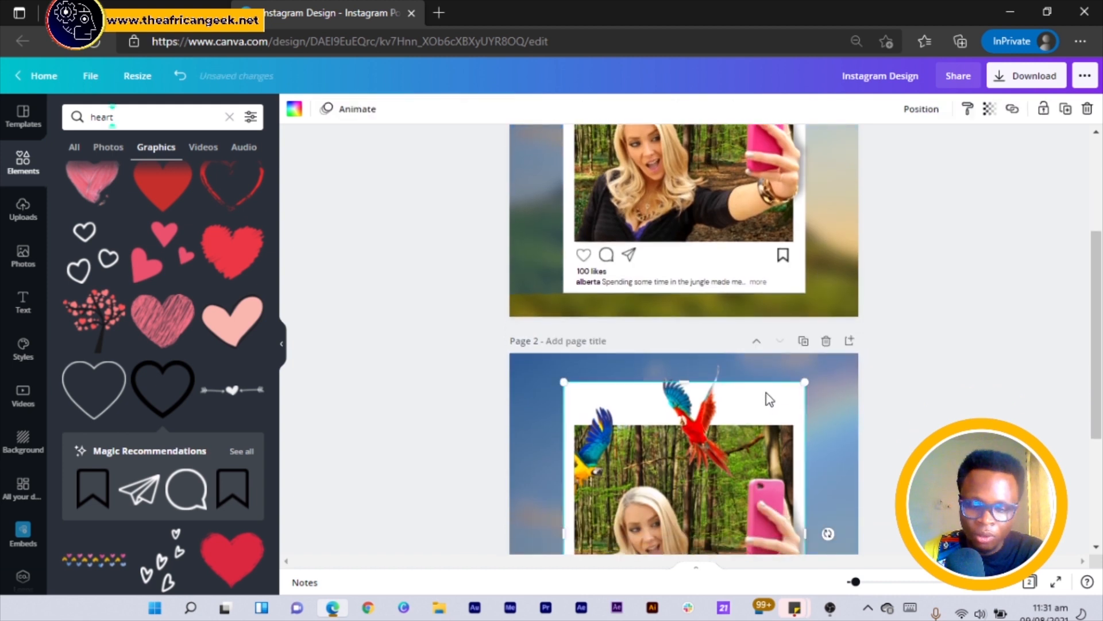
pyautogui.hotkey('ctrl', 'v')
pyautogui.click(460, 436)
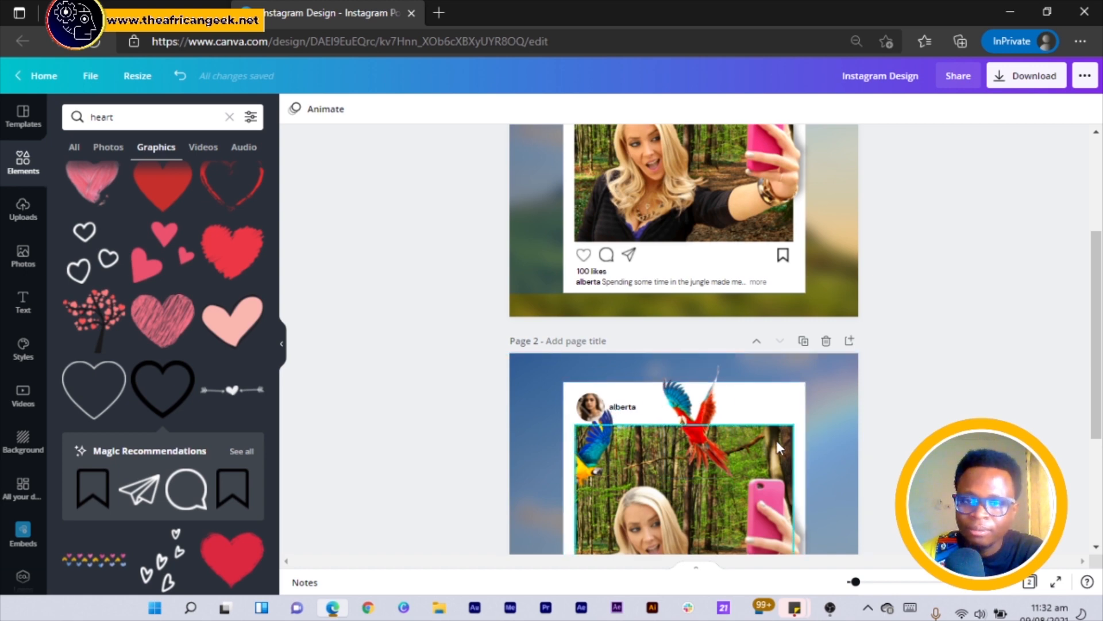
# Copy the vertical three-dot line from page 1 to the right end of page 2's post header
pyautogui.scroll(3, 777, 440)
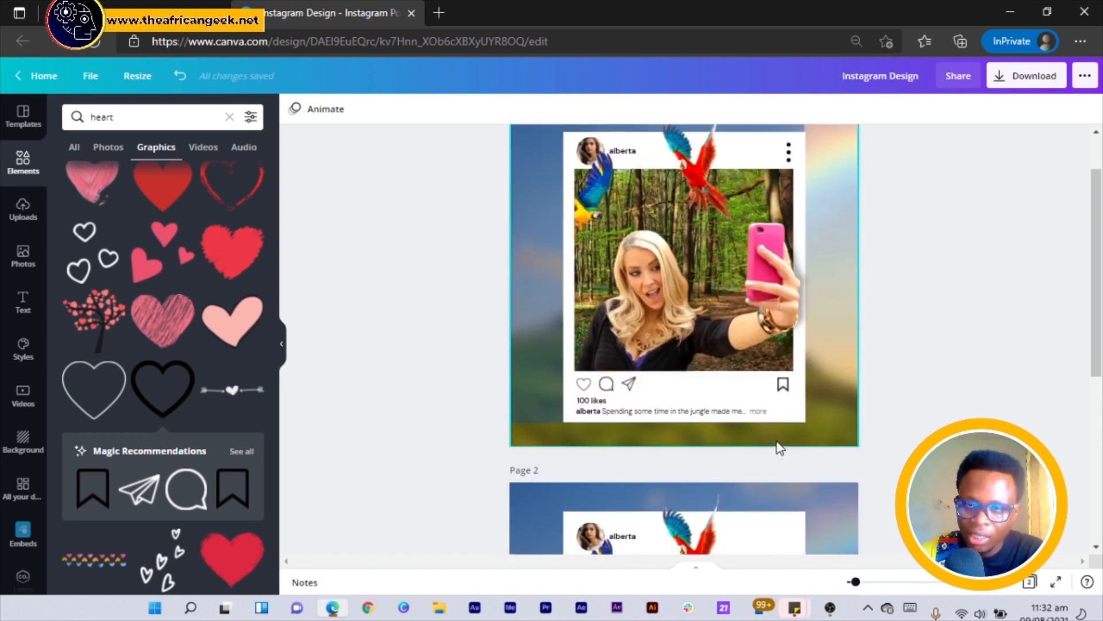
pyautogui.click(787, 160)
pyautogui.scroll(-3, 751, 325)
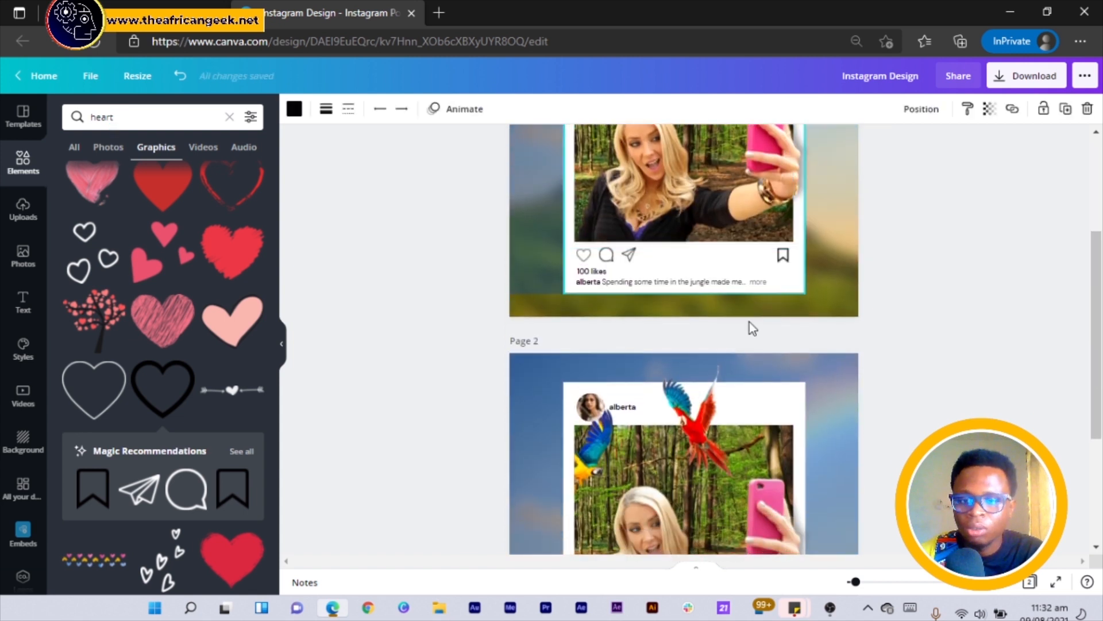
pyautogui.click(786, 408)
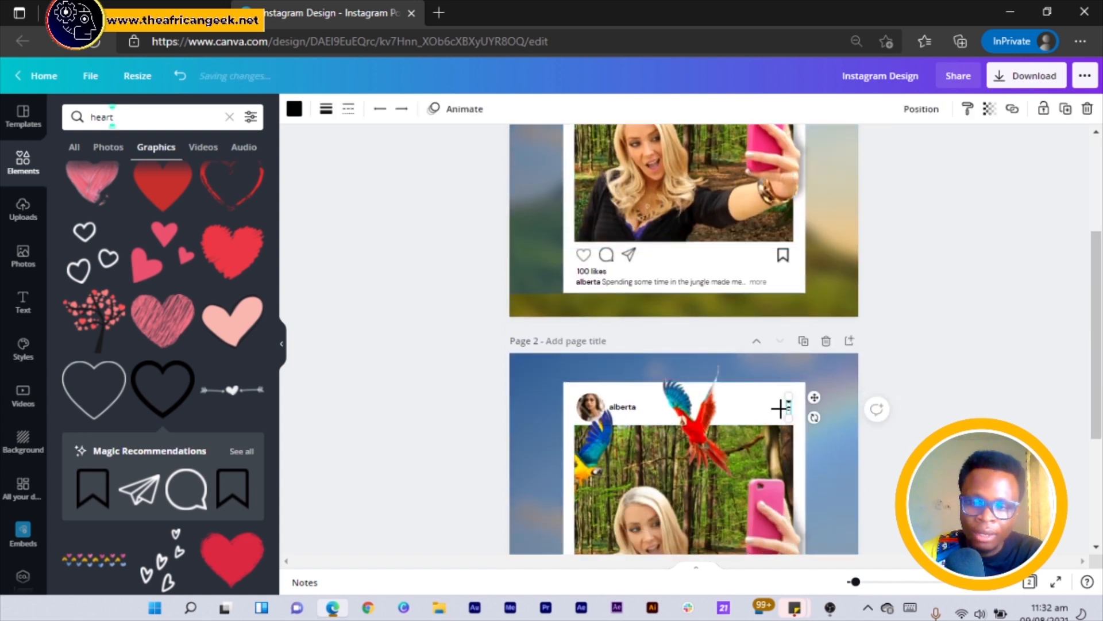
pyautogui.click(394, 395)
# Undo the latest additions to page 2's post header and redo them
pyautogui.scroll(-4, 493, 444)
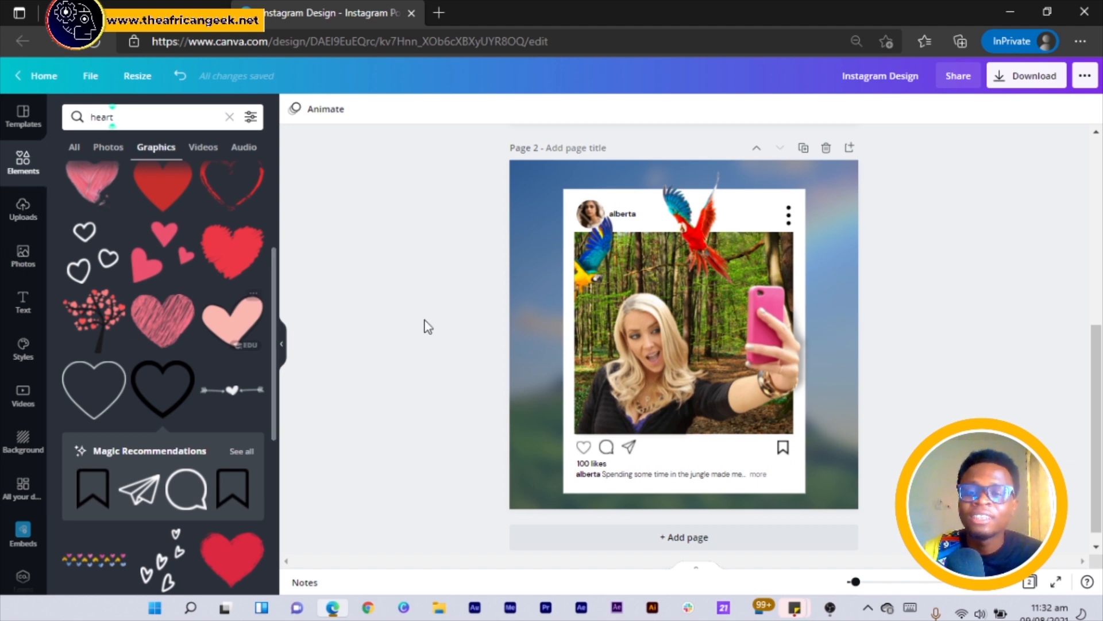
pyautogui.scroll(4, 433, 317)
pyautogui.scroll(2, 434, 317)
pyautogui.hotkey('ctrl', 'z')
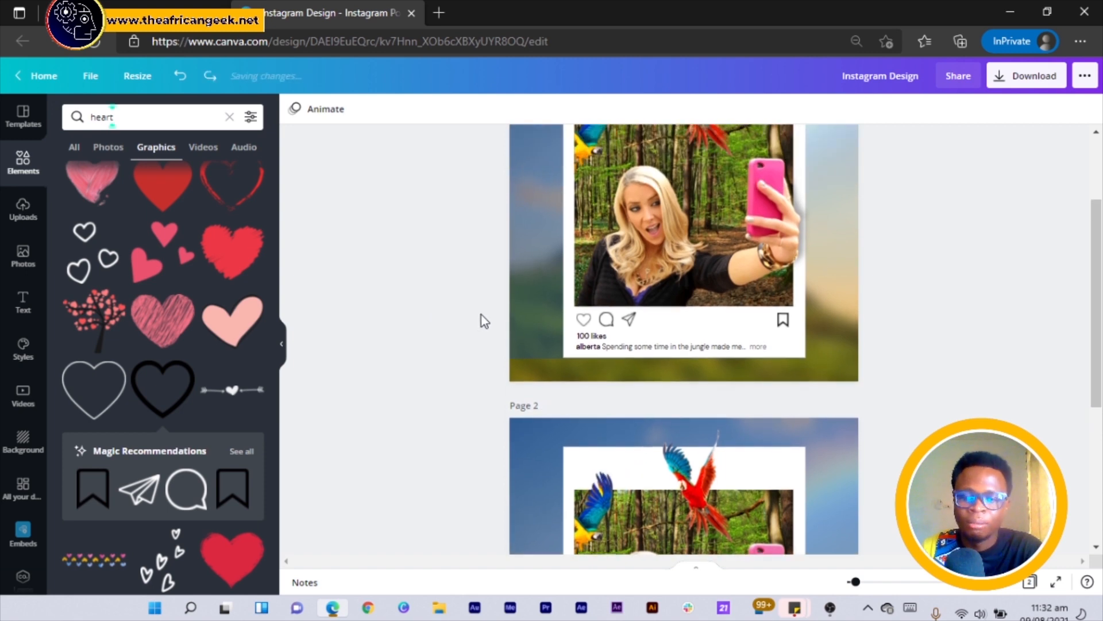
pyautogui.hotkey('ctrl', 'y')
pyautogui.scroll(-4, 484, 322)
pyautogui.hotkey('ctrl', 'y')
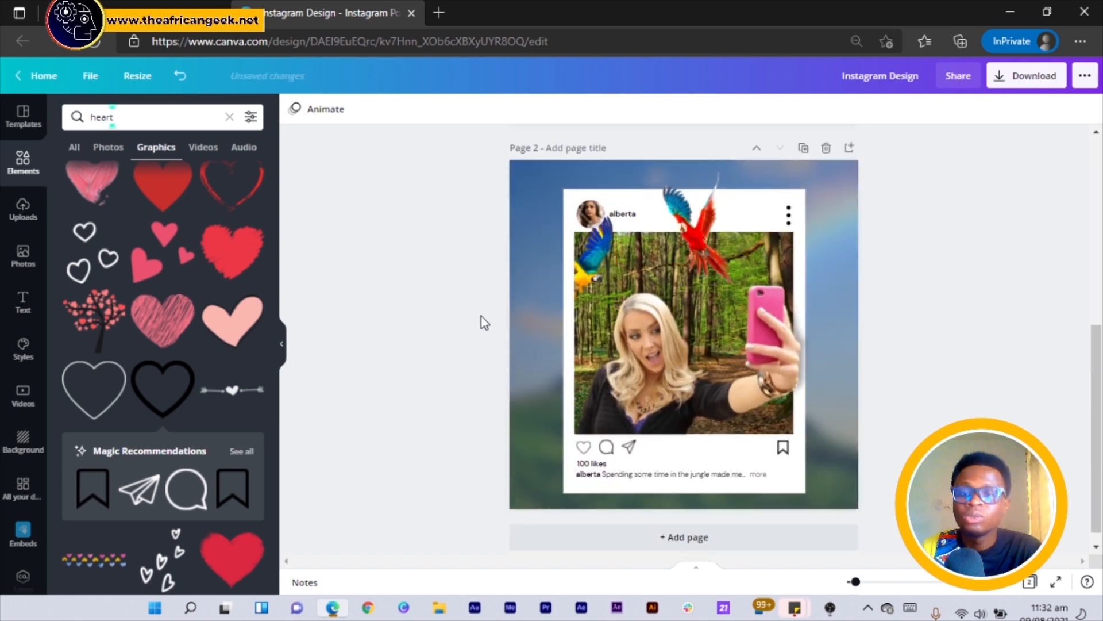